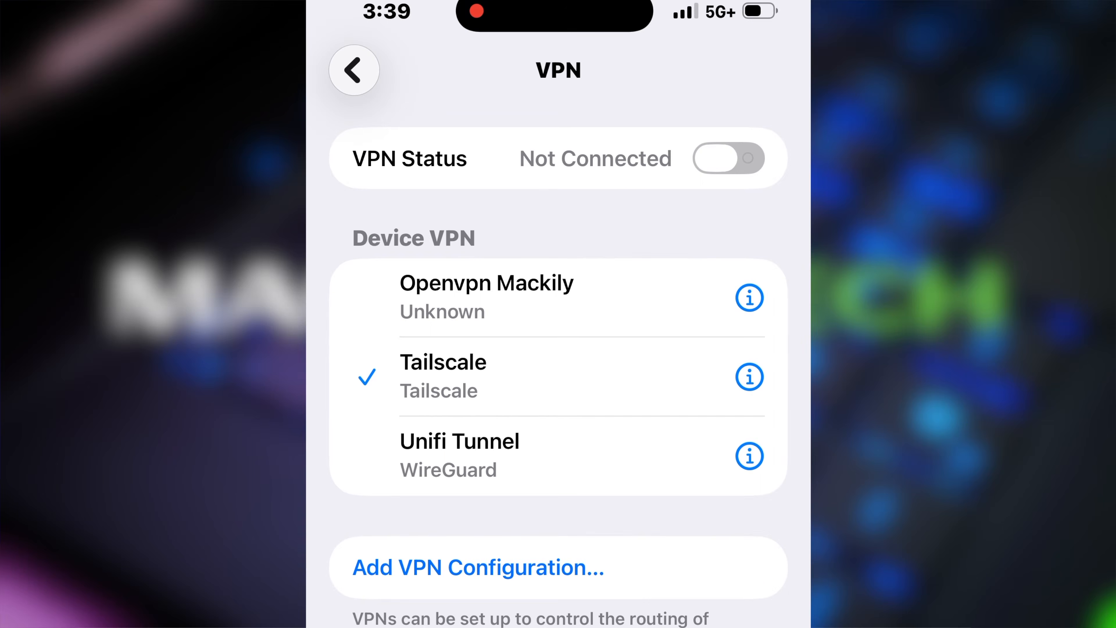
{"action": "left_click", "coordinate": [728, 158]}
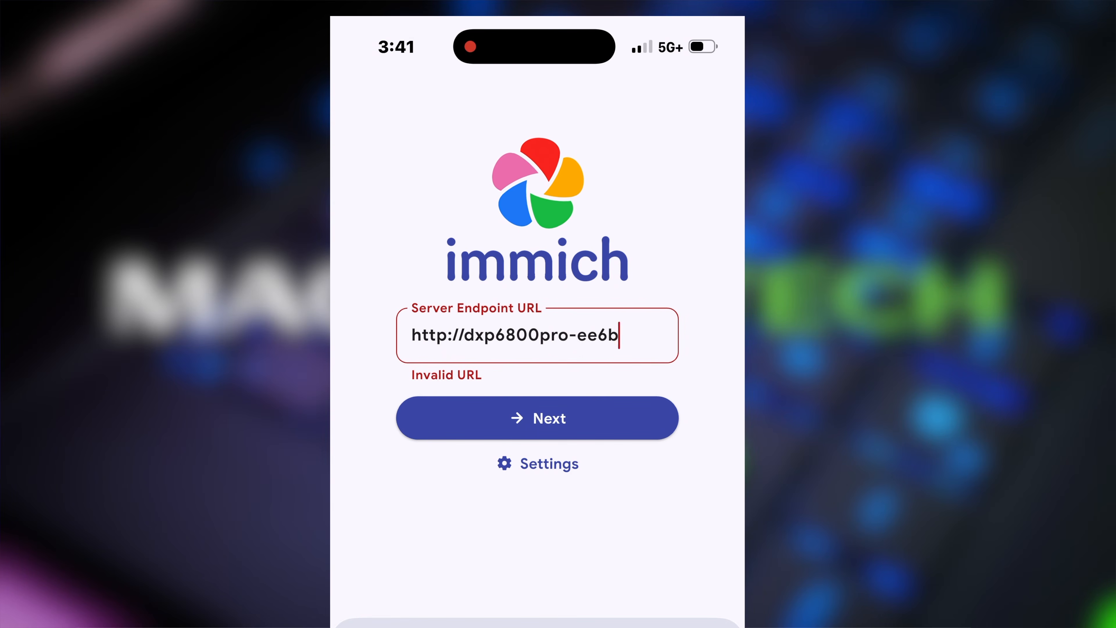
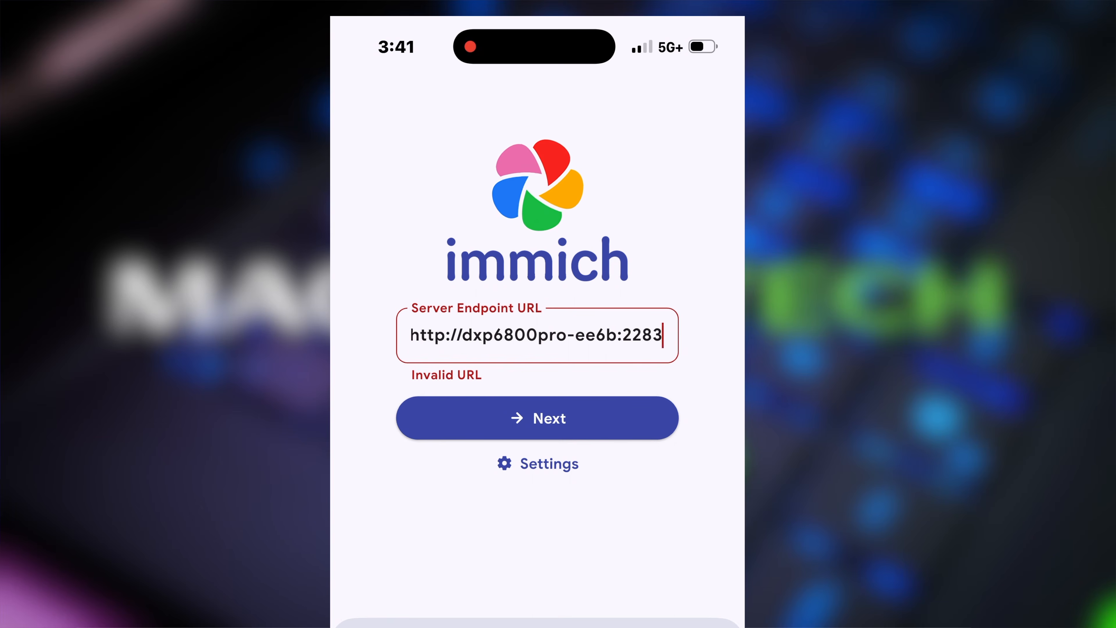
{"action": "left_click", "coordinate": [537, 417]}
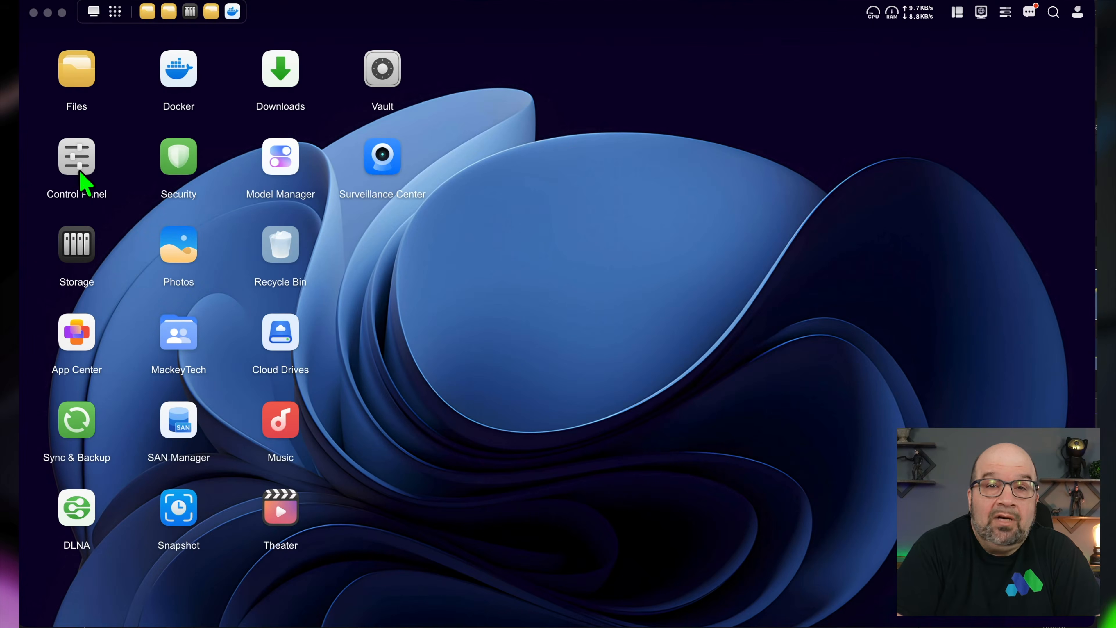
- Open the Control Panel and go to its Security settings
{"action": "left_click", "coordinate": [77, 169]}
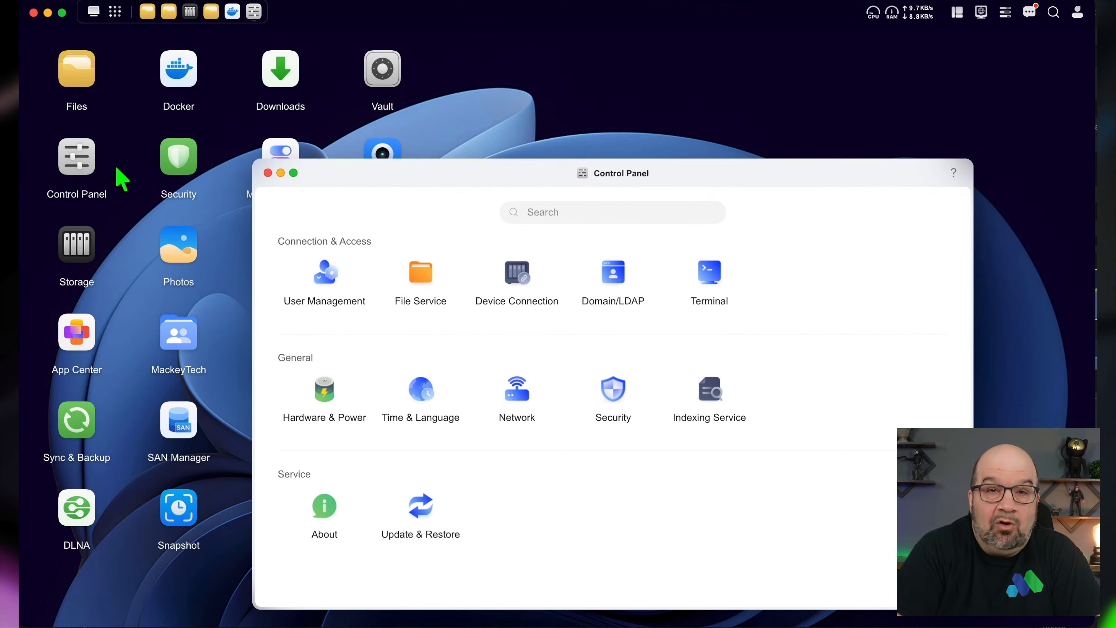
{"action": "left_click", "coordinate": [615, 410]}
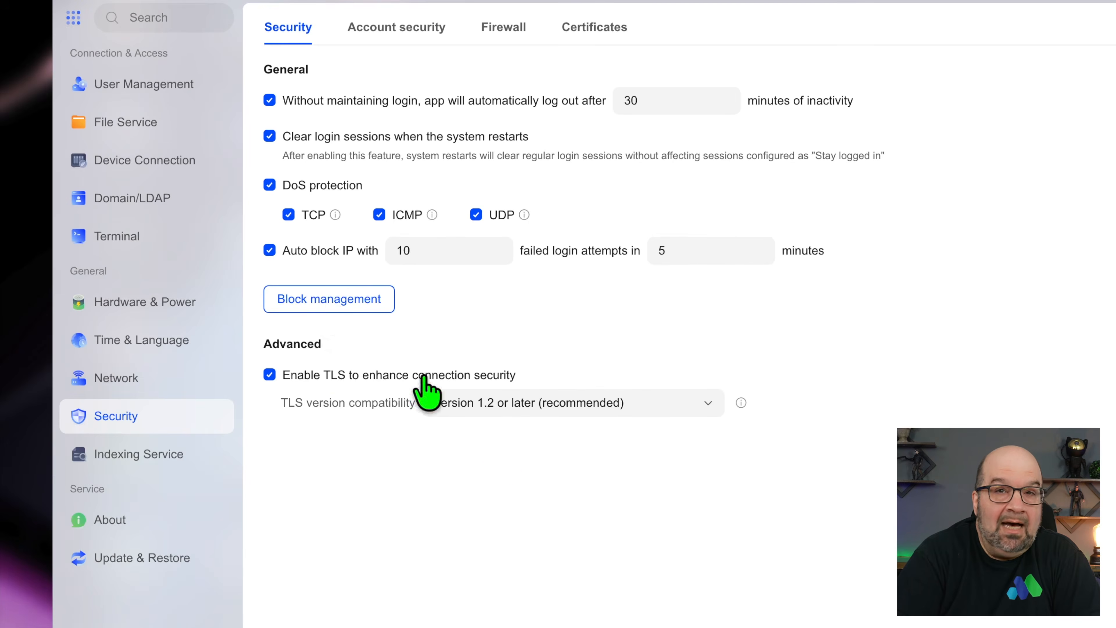
- Open IP Block management, dismiss the add-IP form, and start a new whitelist entry under Settings
{"action": "left_click", "coordinate": [293, 394]}
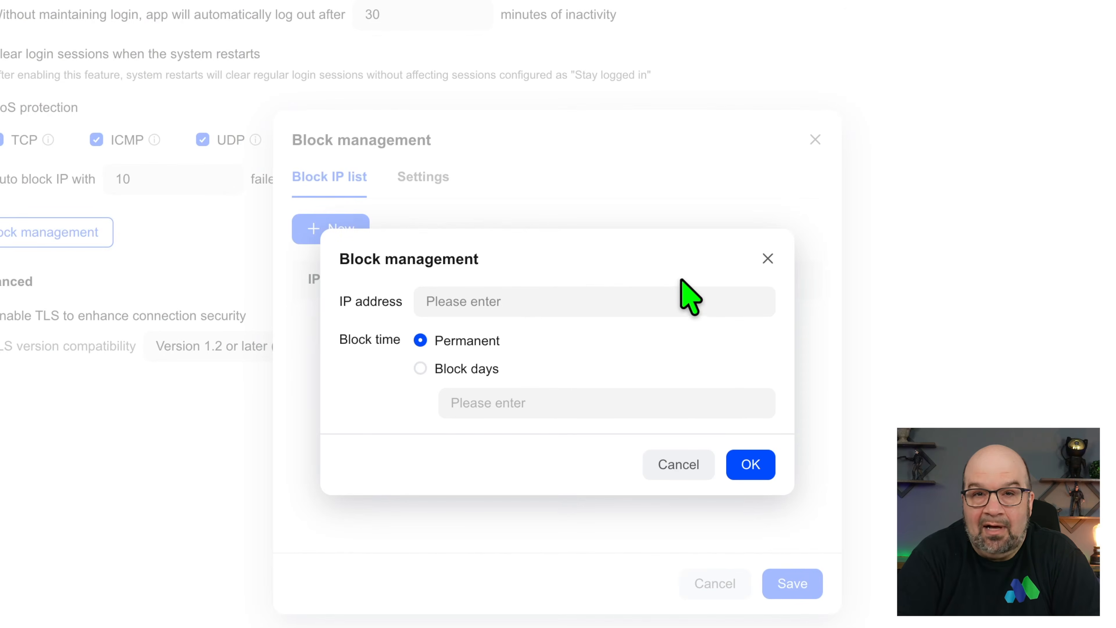
{"action": "left_click", "coordinate": [767, 259]}
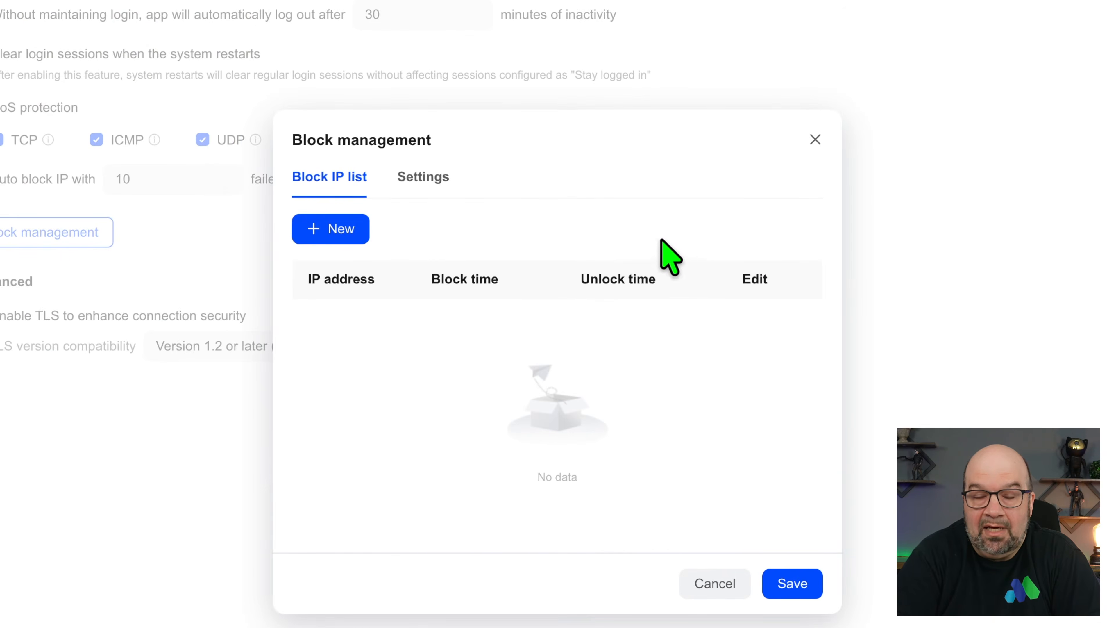
{"action": "left_click", "coordinate": [439, 180]}
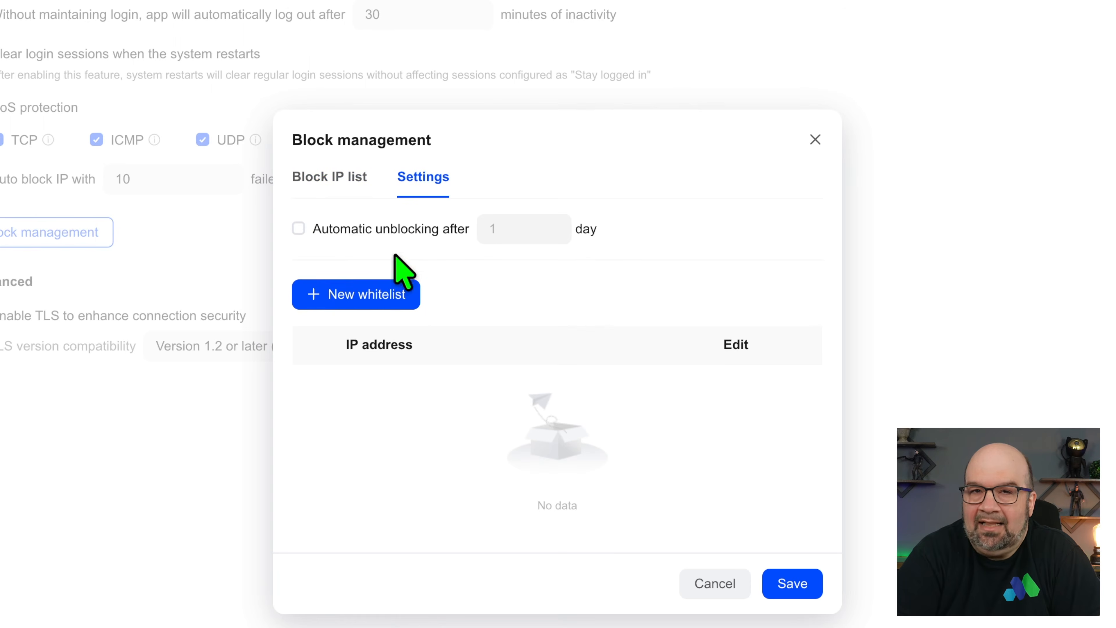
{"action": "left_click", "coordinate": [379, 300]}
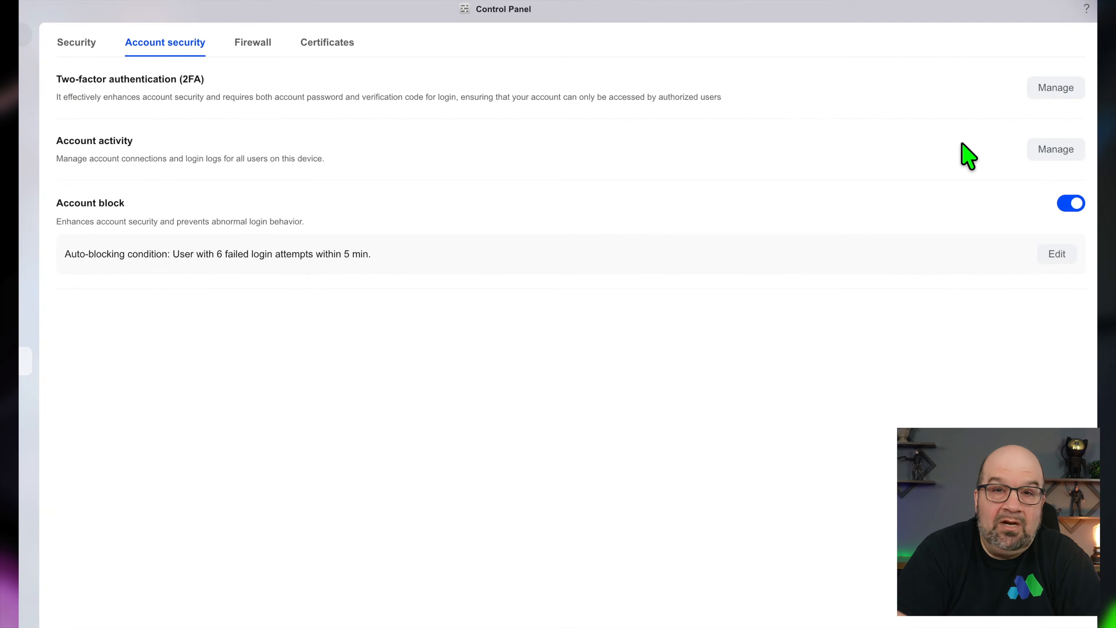
- Review the account login activity log, then edit the 6-failures-in-5-minutes auto-block condition
{"action": "left_click", "coordinate": [1051, 152]}
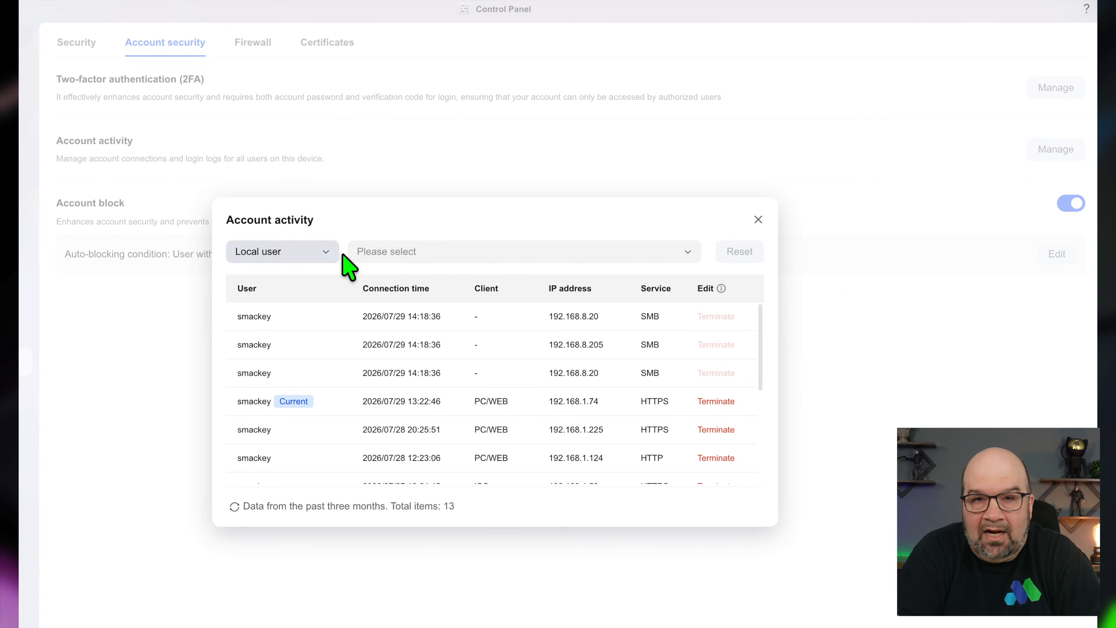
{"action": "scroll", "coordinate": [413, 342], "scroll_direction": "down", "scroll_amount": 4}
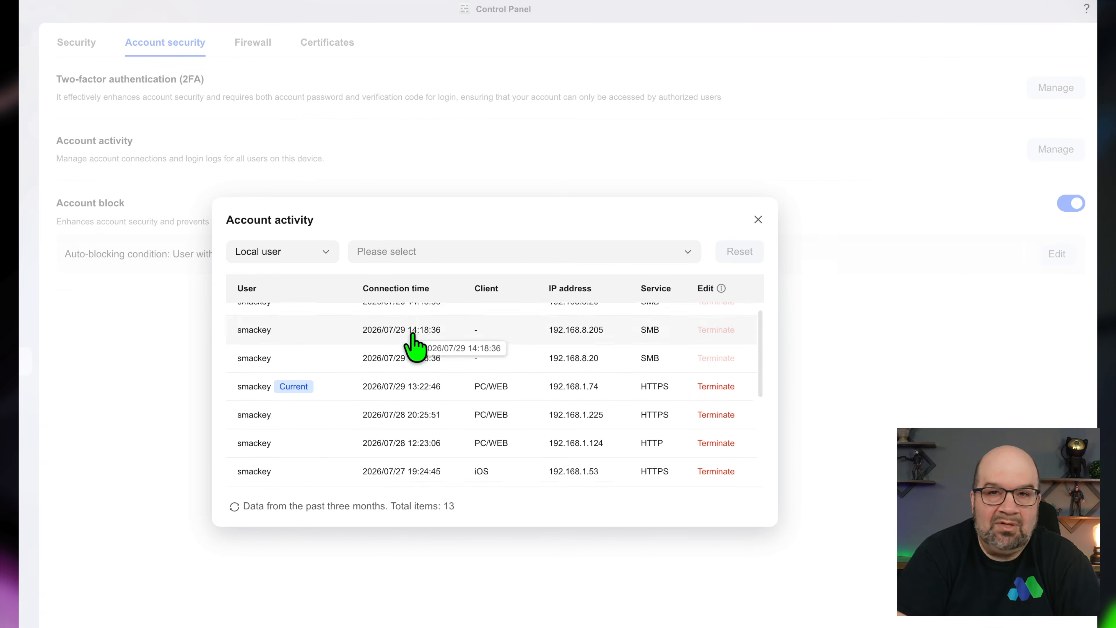
{"action": "scroll", "coordinate": [413, 341], "scroll_direction": "up", "scroll_amount": 4}
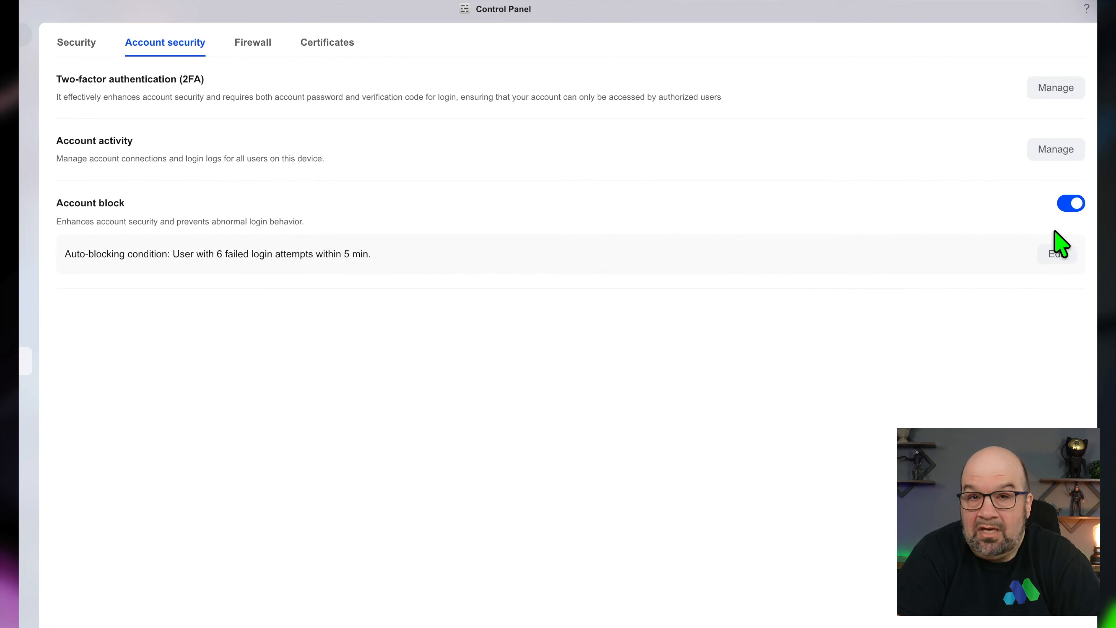
{"action": "left_click", "coordinate": [1057, 254]}
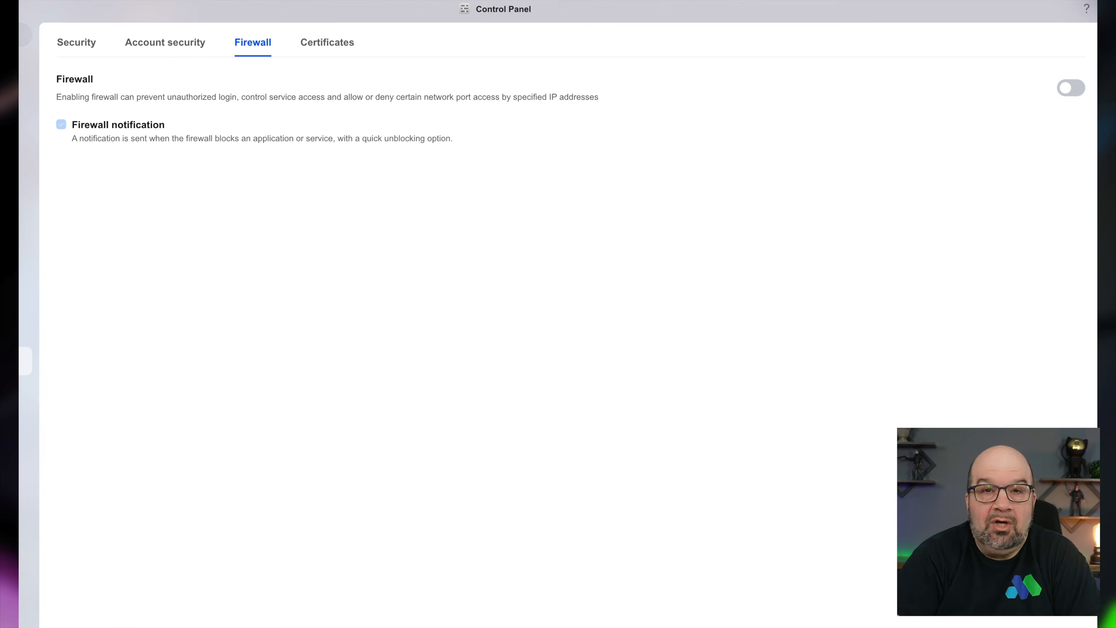
- Enable the firewall and start a new configuration with an Allow rule on LAN1
{"action": "left_click", "coordinate": [1072, 88]}
{"action": "left_click", "coordinate": [531, 225]}
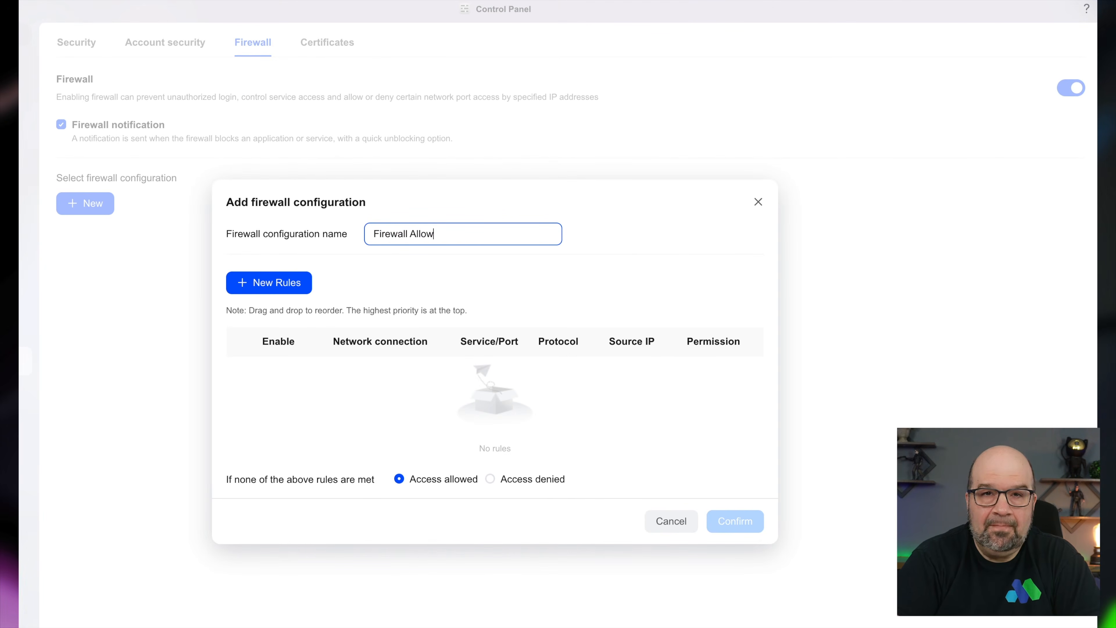
{"action": "left_click", "coordinate": [283, 287]}
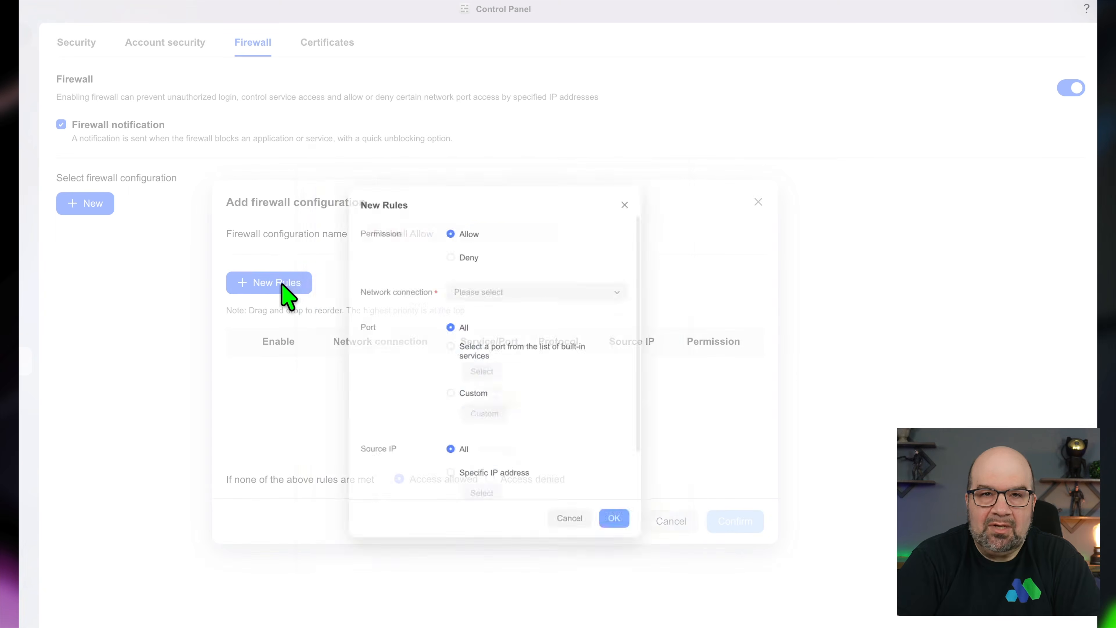
{"action": "left_click", "coordinate": [490, 285]}
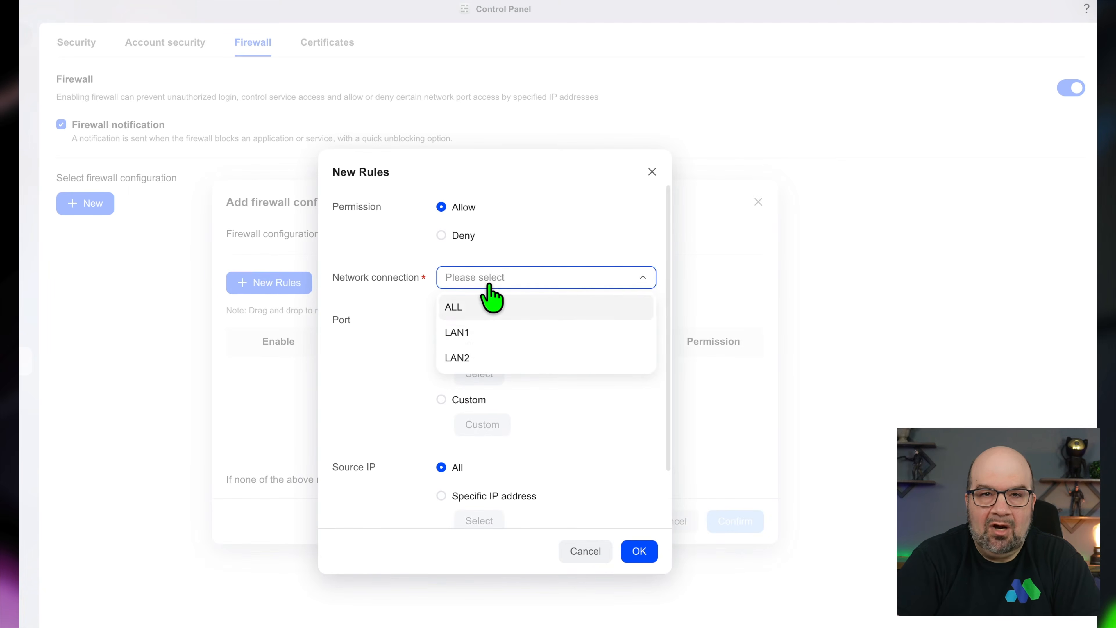
{"action": "left_click", "coordinate": [480, 330]}
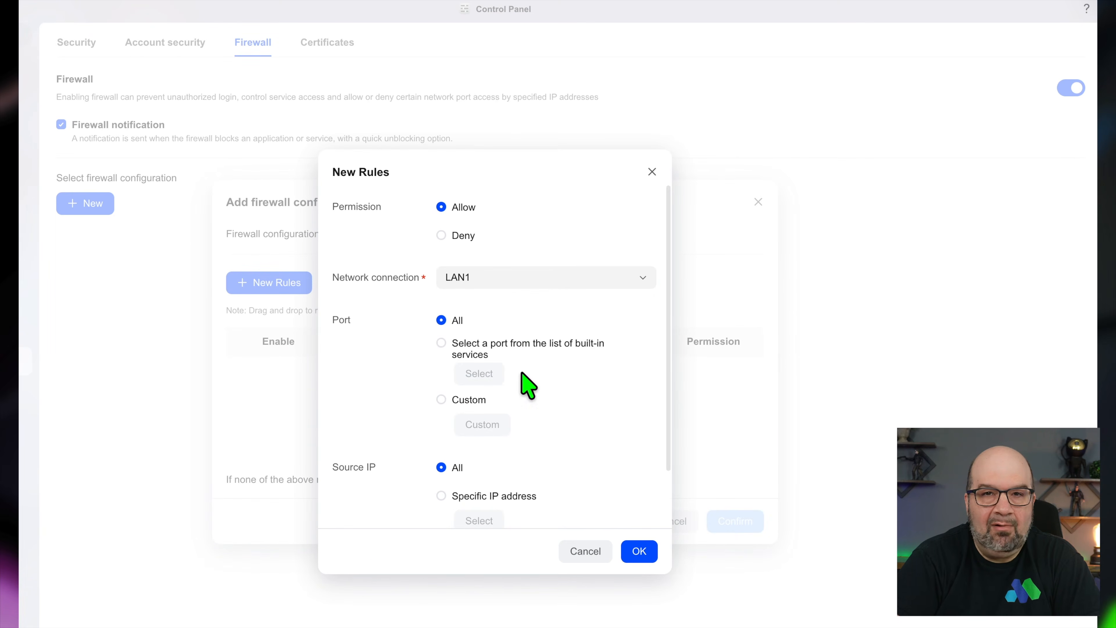
- Limit the rule to the built-in service ports SSH and SMB
{"action": "left_click", "coordinate": [441, 343]}
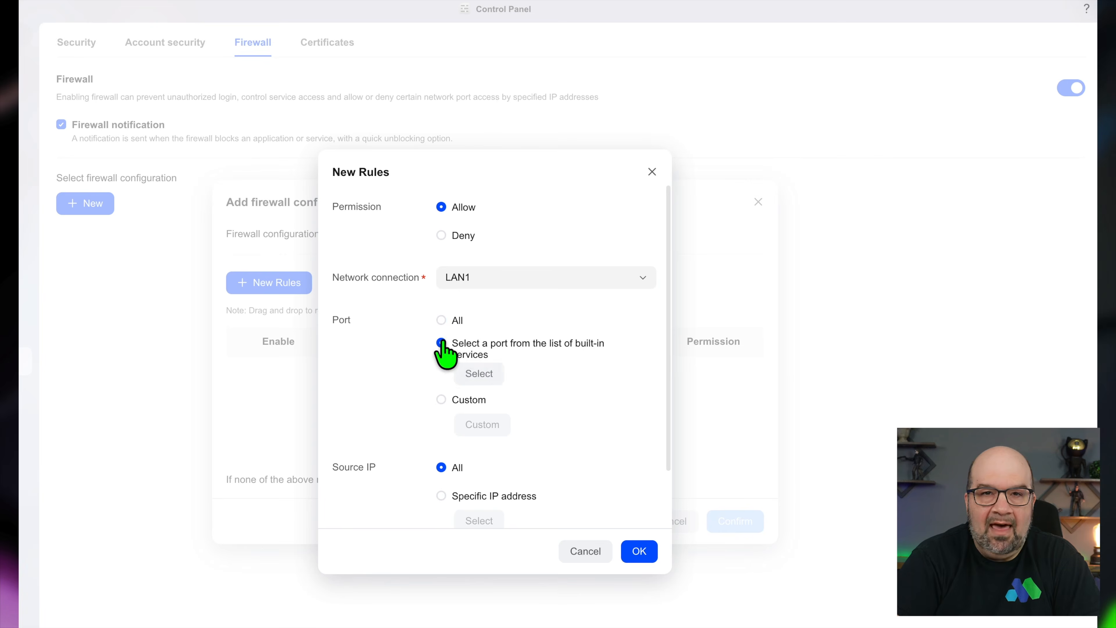
{"action": "left_click", "coordinate": [476, 374]}
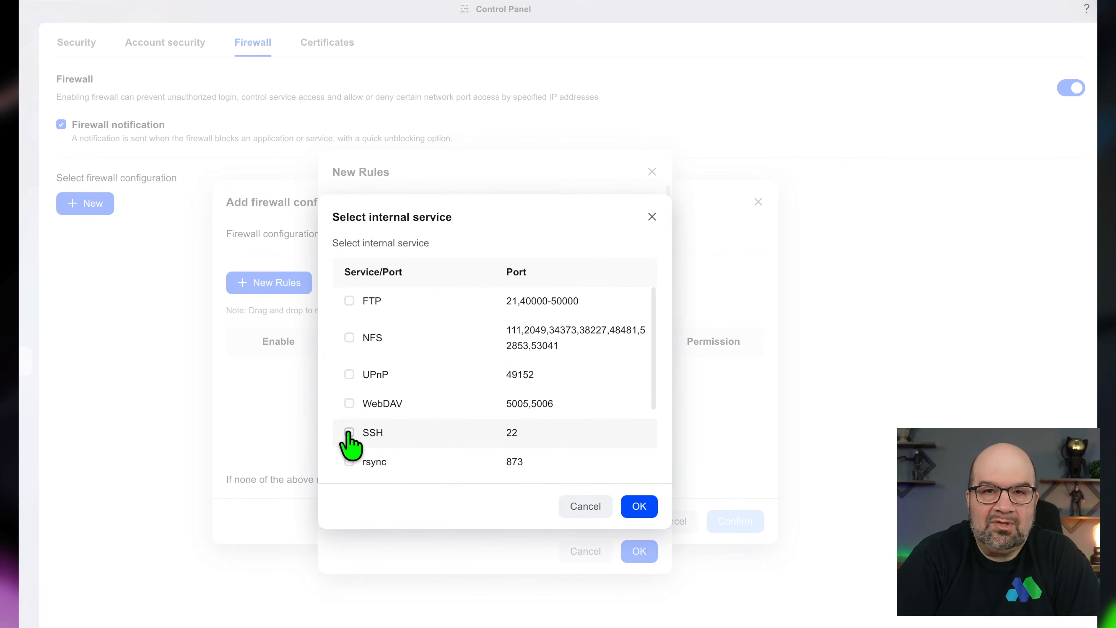
{"action": "scroll", "coordinate": [348, 435], "scroll_direction": "down", "scroll_amount": 2}
{"action": "scroll", "coordinate": [349, 443], "scroll_direction": "up", "scroll_amount": 1}
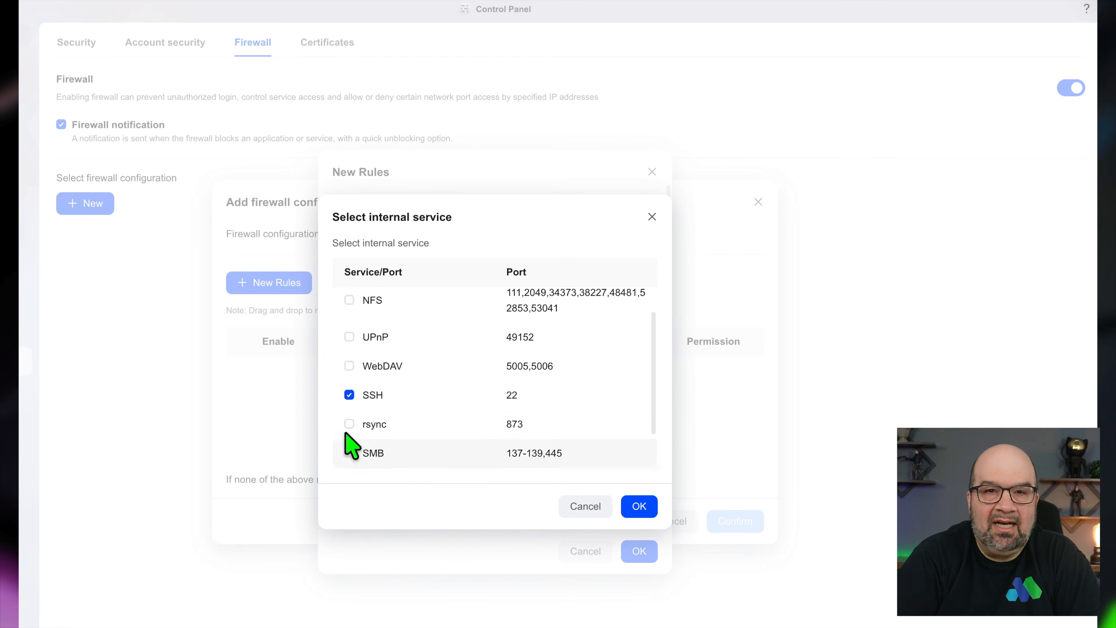
{"action": "left_click", "coordinate": [349, 317]}
{"action": "scroll", "coordinate": [428, 429], "scroll_direction": "down", "scroll_amount": 2}
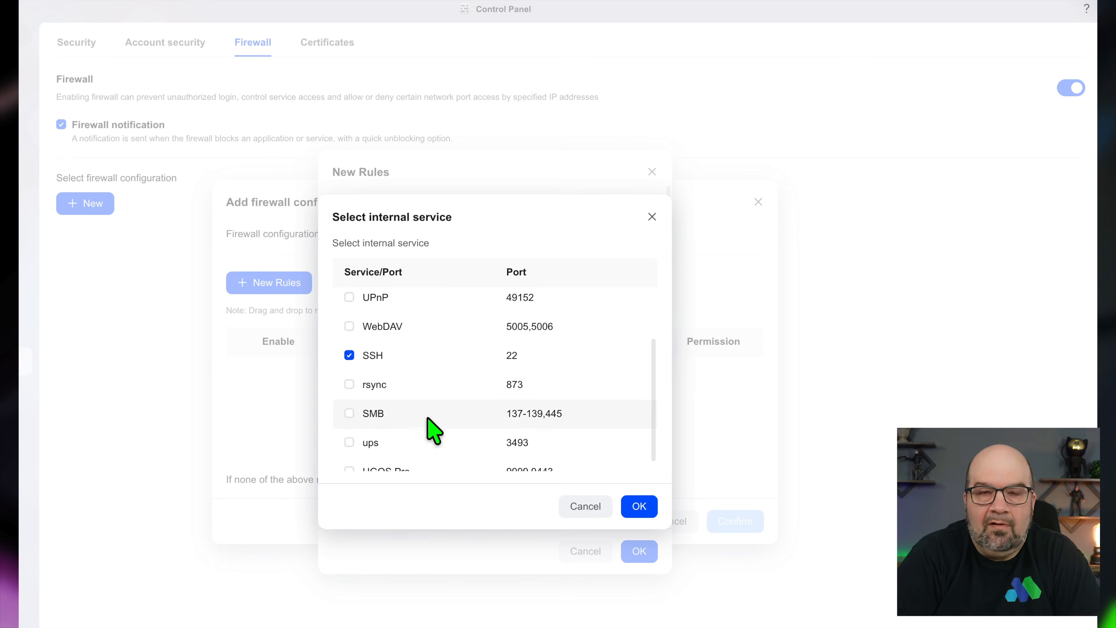
{"action": "left_click", "coordinate": [350, 414]}
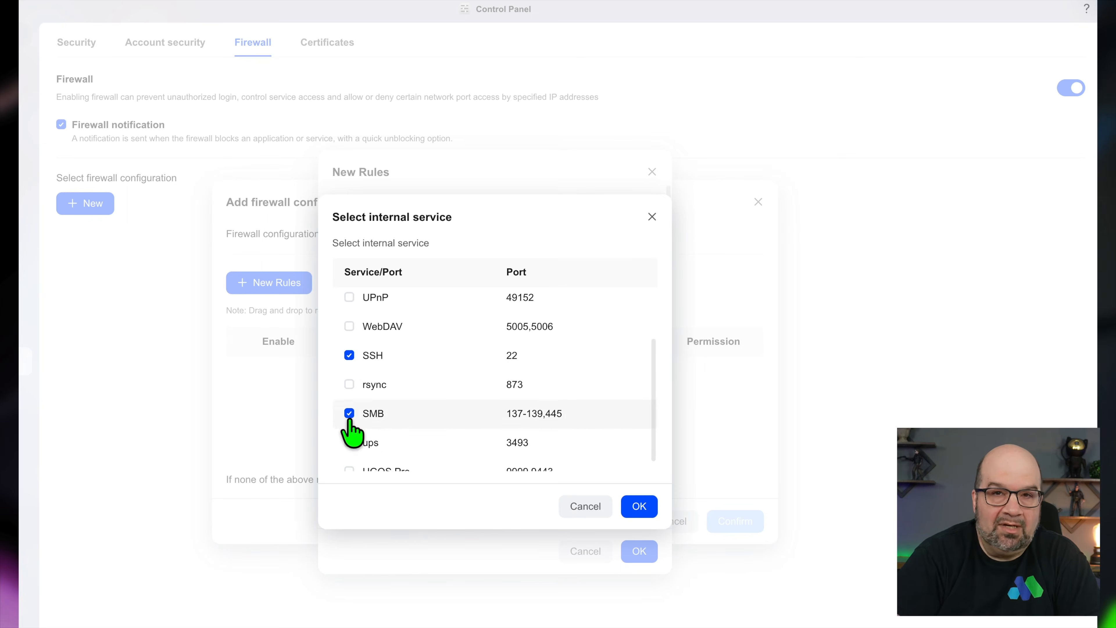
{"action": "left_click", "coordinate": [638, 508]}
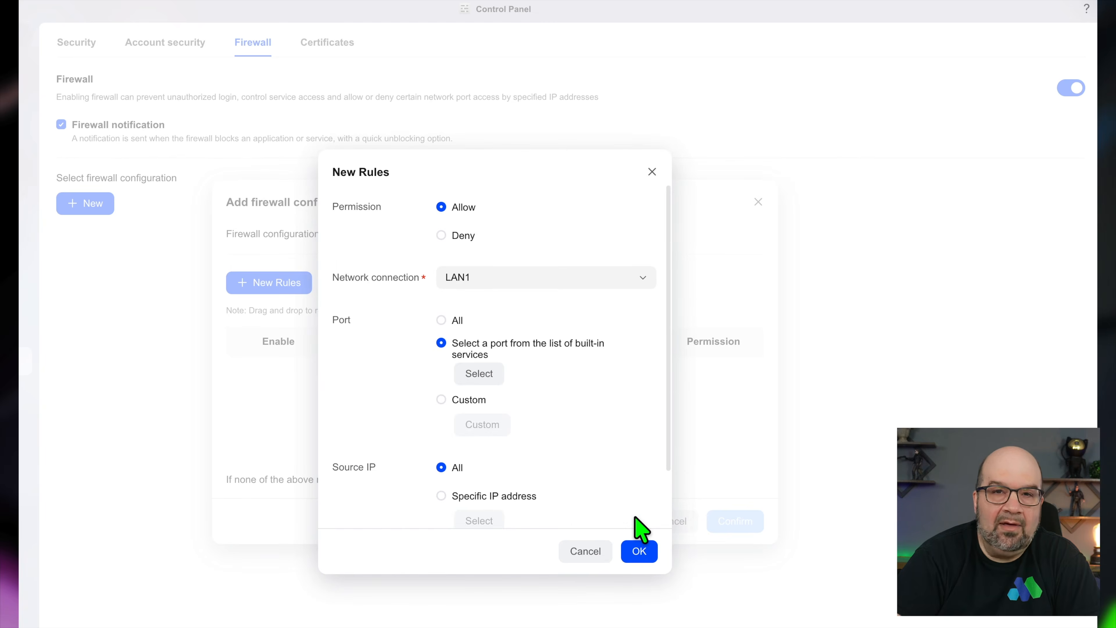
{"action": "scroll", "coordinate": [636, 519], "scroll_direction": "down", "scroll_amount": 2}
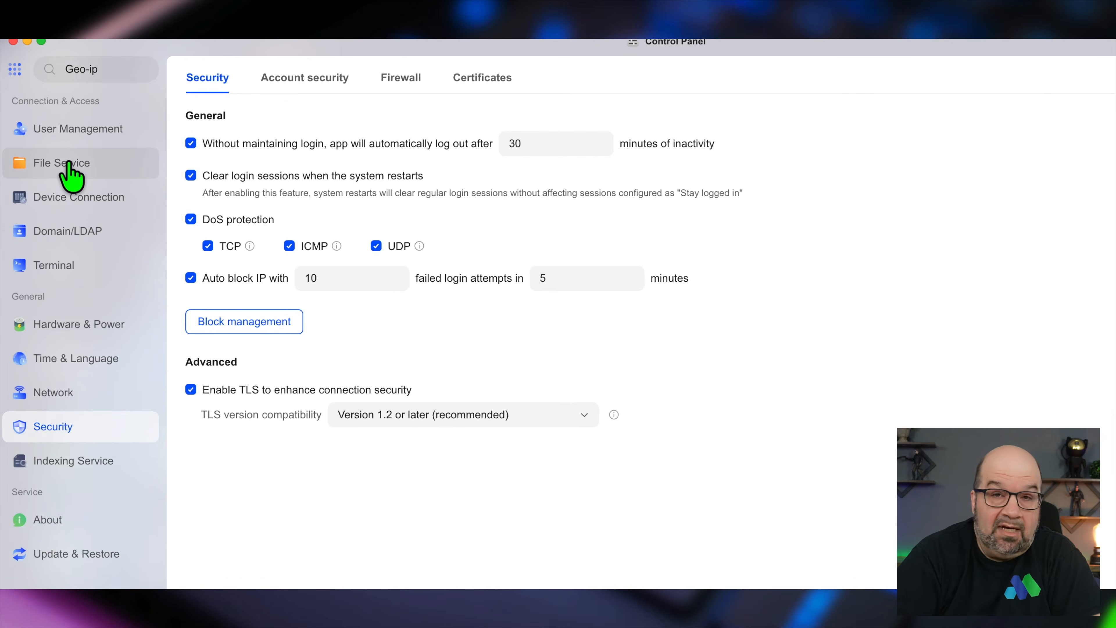
- Step through File Service's SMB, FTP, NFS, rsync, WebDAV and Advanced Settings tabs
{"action": "left_click", "coordinate": [71, 175]}
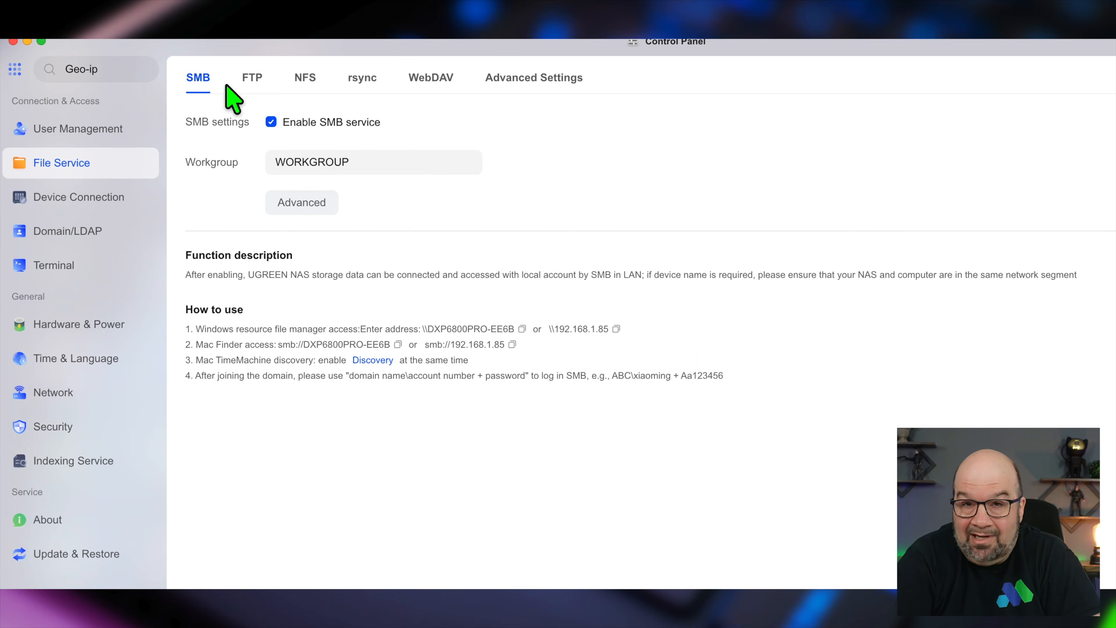
{"action": "left_click", "coordinate": [252, 77]}
{"action": "left_click", "coordinate": [316, 74]}
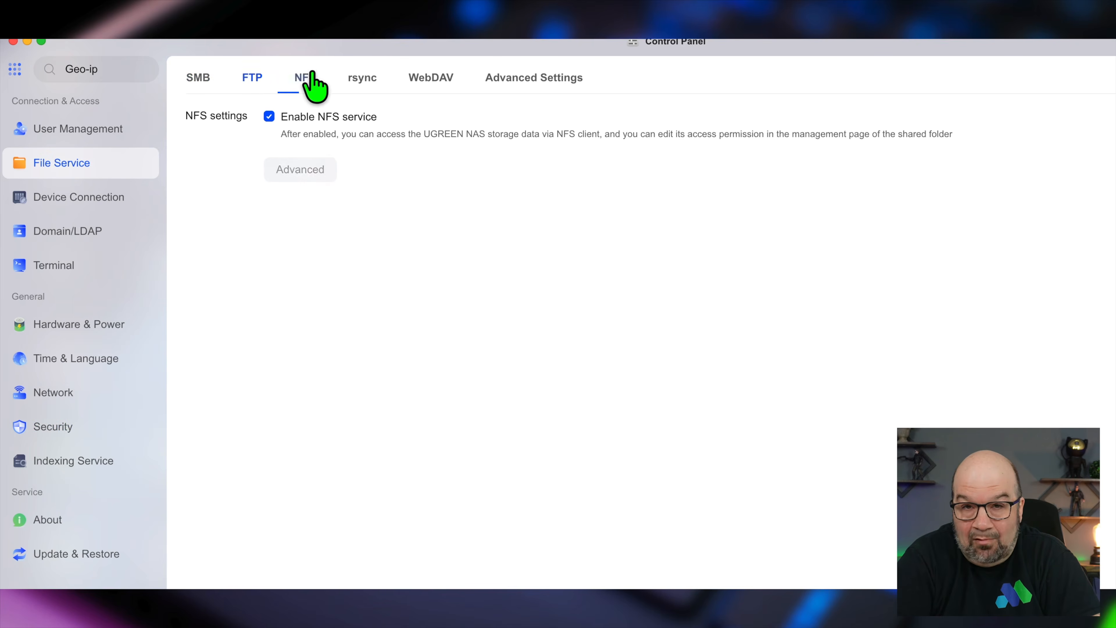
{"action": "left_click", "coordinate": [372, 76]}
{"action": "left_click", "coordinate": [424, 86]}
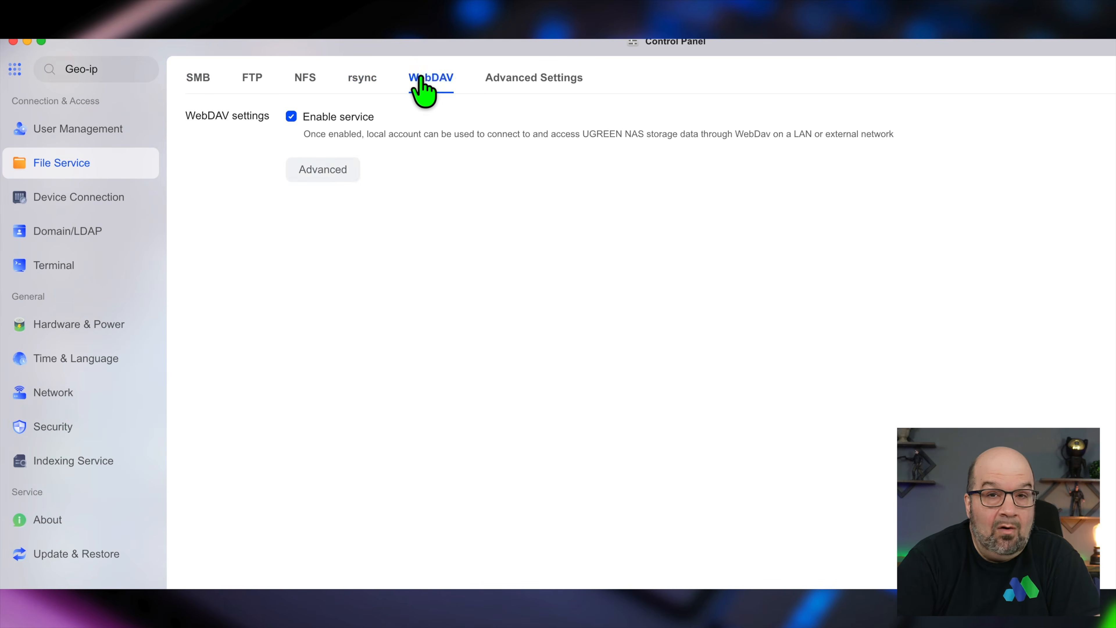
{"action": "left_click", "coordinate": [515, 86]}
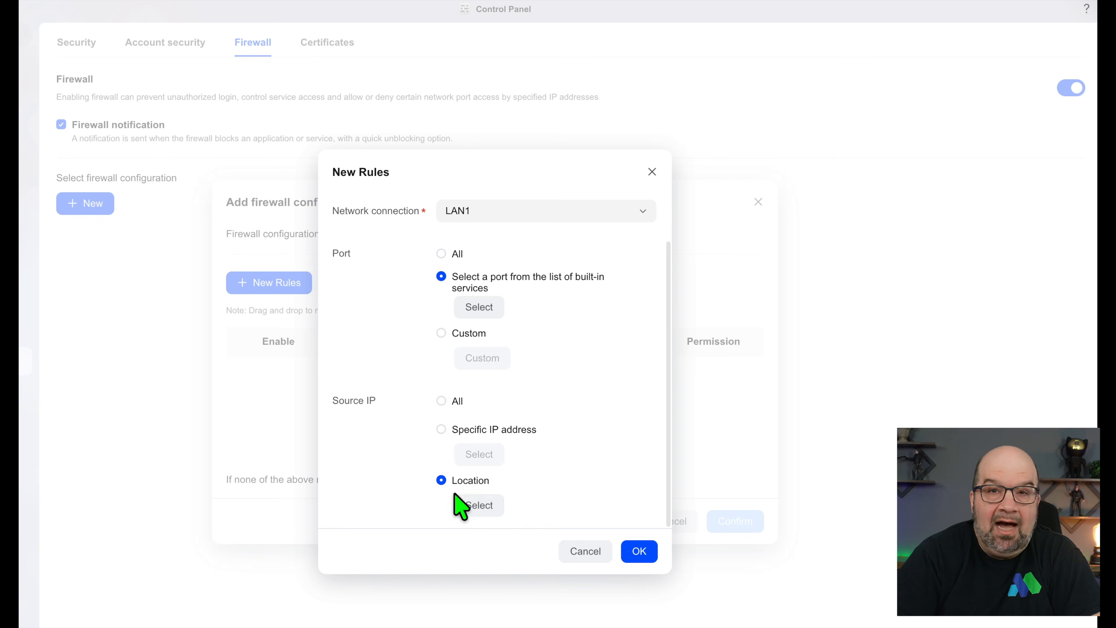
- Browse the list of source IP countries for the firewall rule
{"action": "left_click", "coordinate": [477, 510]}
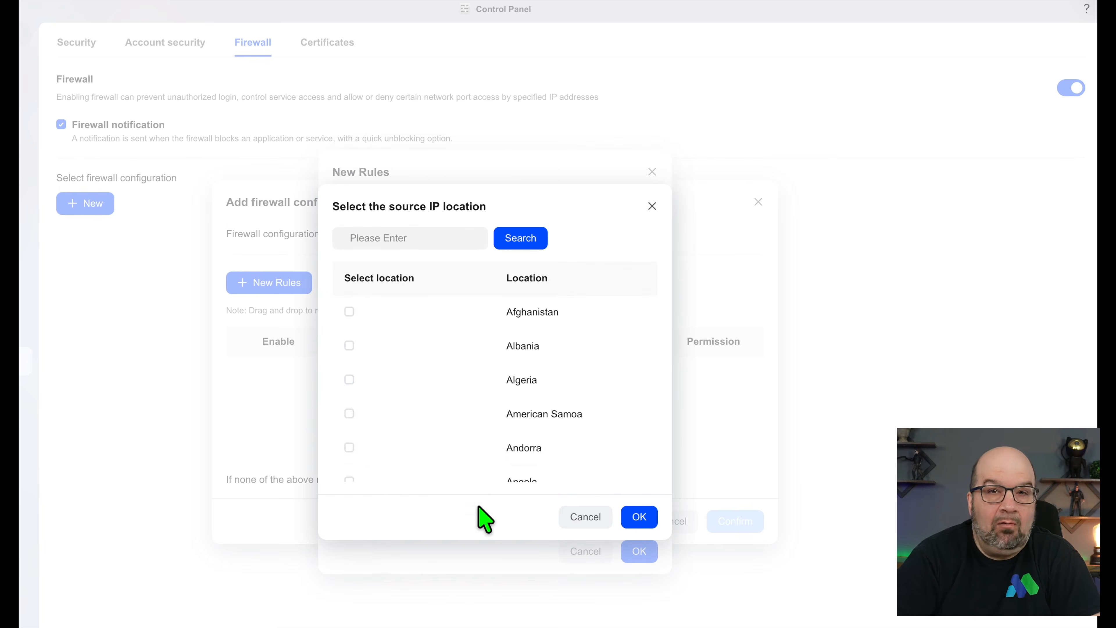
{"action": "scroll", "coordinate": [479, 475], "scroll_direction": "down", "scroll_amount": 5}
{"action": "scroll", "coordinate": [480, 474], "scroll_direction": "down", "scroll_amount": 12}
{"action": "scroll", "coordinate": [476, 473], "scroll_direction": "down", "scroll_amount": 5}
{"action": "scroll", "coordinate": [467, 420], "scroll_direction": "down", "scroll_amount": 5}
{"action": "scroll", "coordinate": [467, 420], "scroll_direction": "down", "scroll_amount": 3}
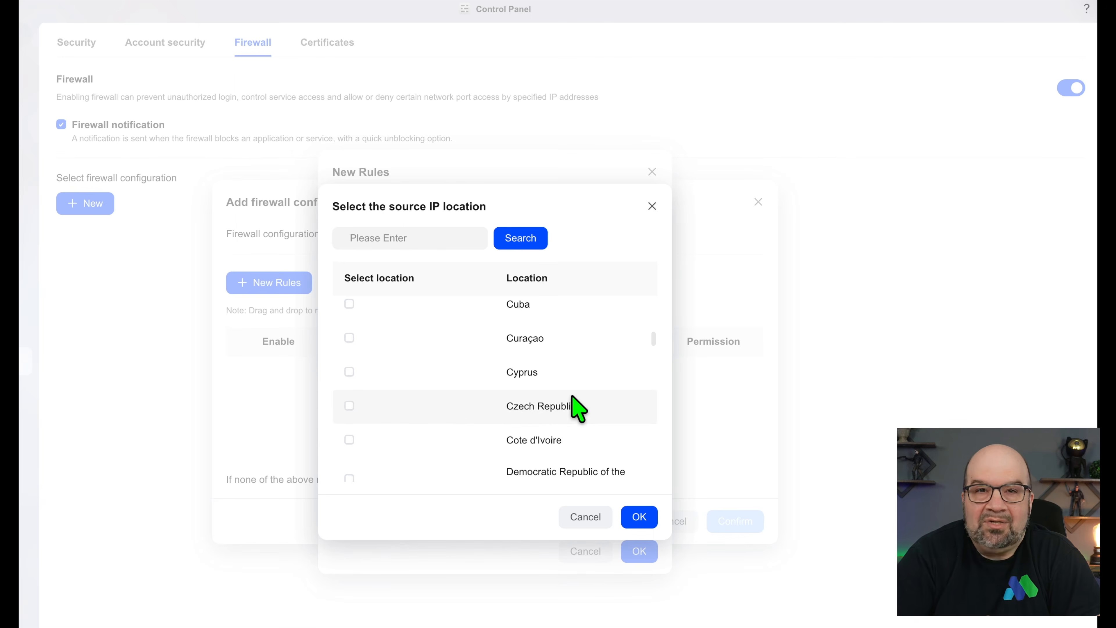
- Search the locations for 'Ru', then close and reopen the full location list
{"action": "left_click", "coordinate": [430, 238]}
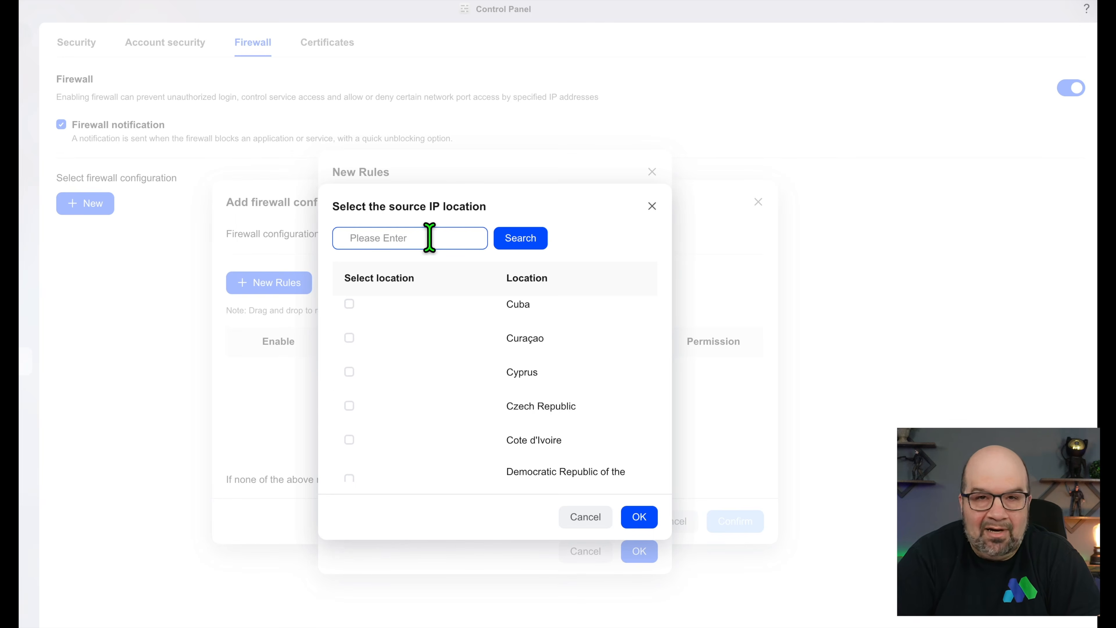
{"action": "type", "text": "Russia"}
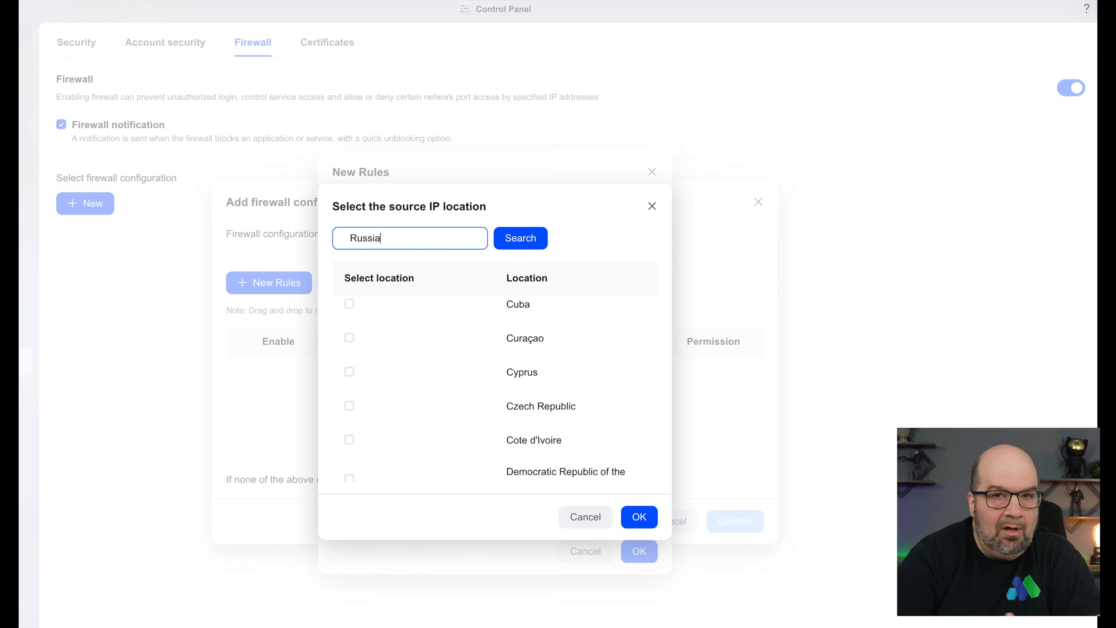
{"action": "key", "text": "Return"}
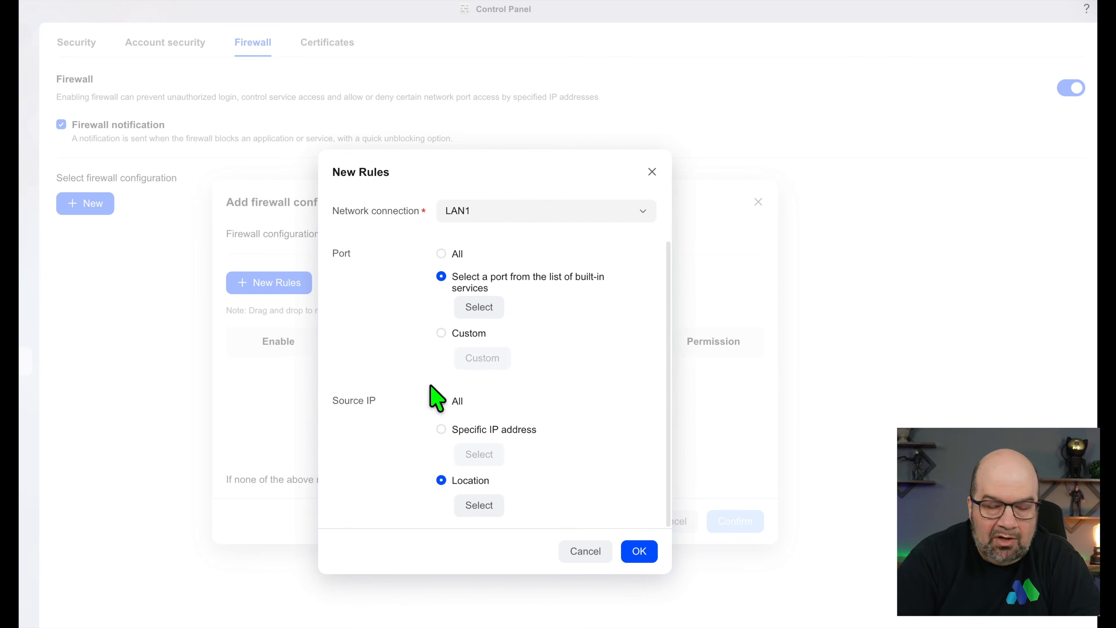
{"action": "left_click", "coordinate": [481, 507]}
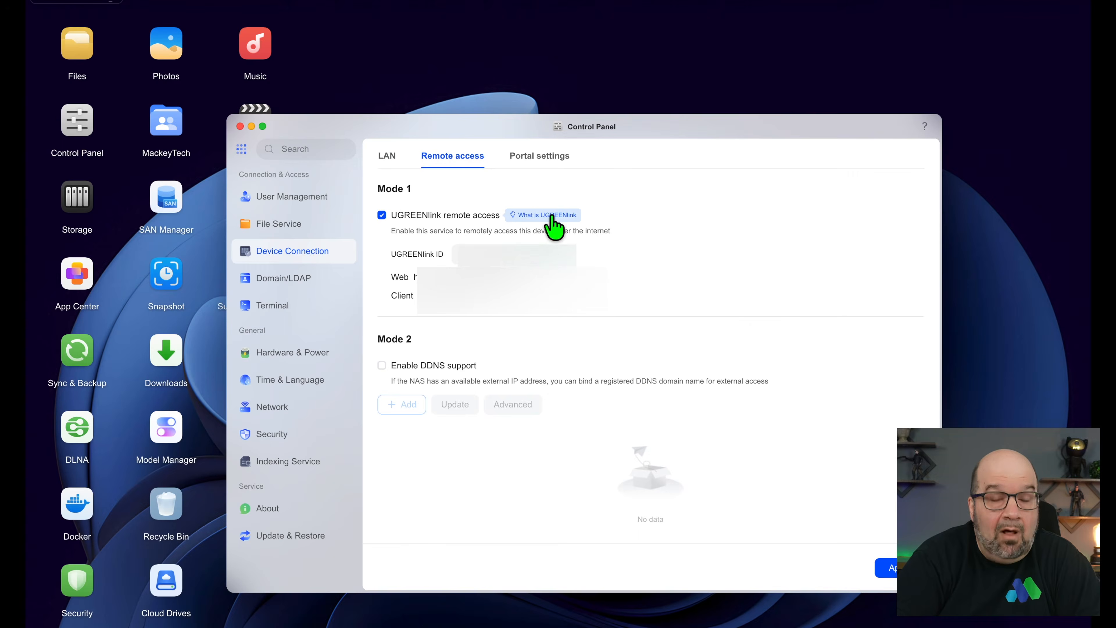
- Show the UGREENlink explanation, widen the Control Panel, and untick UGREENlink remote access
{"action": "left_click", "coordinate": [552, 215]}
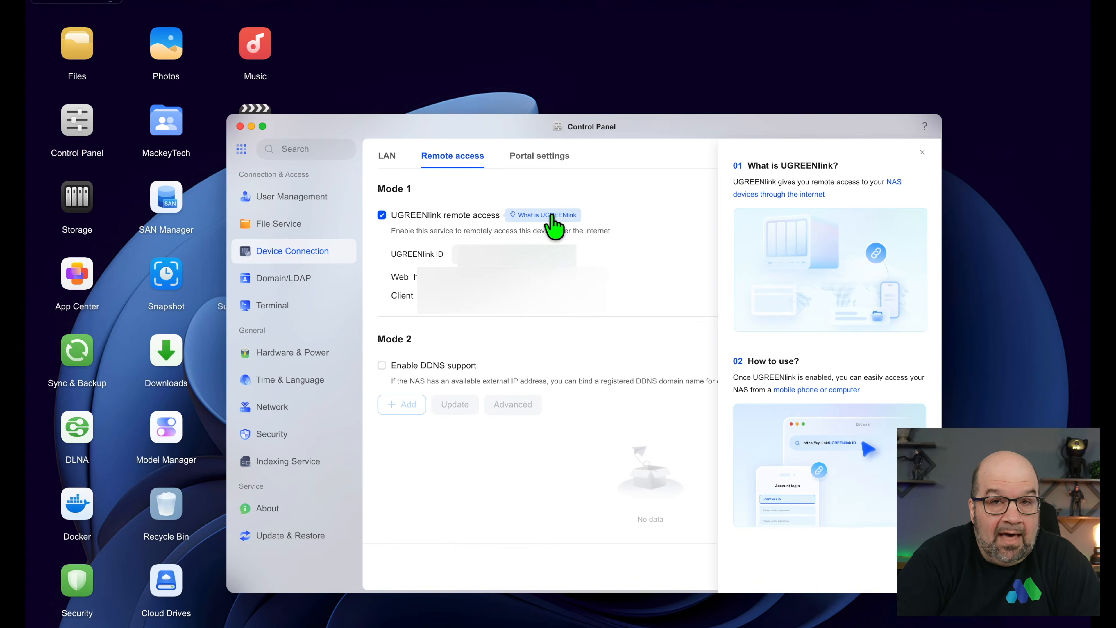
{"action": "left_click_drag", "start_coordinate": [946, 189], "coordinate": [981, 194]}
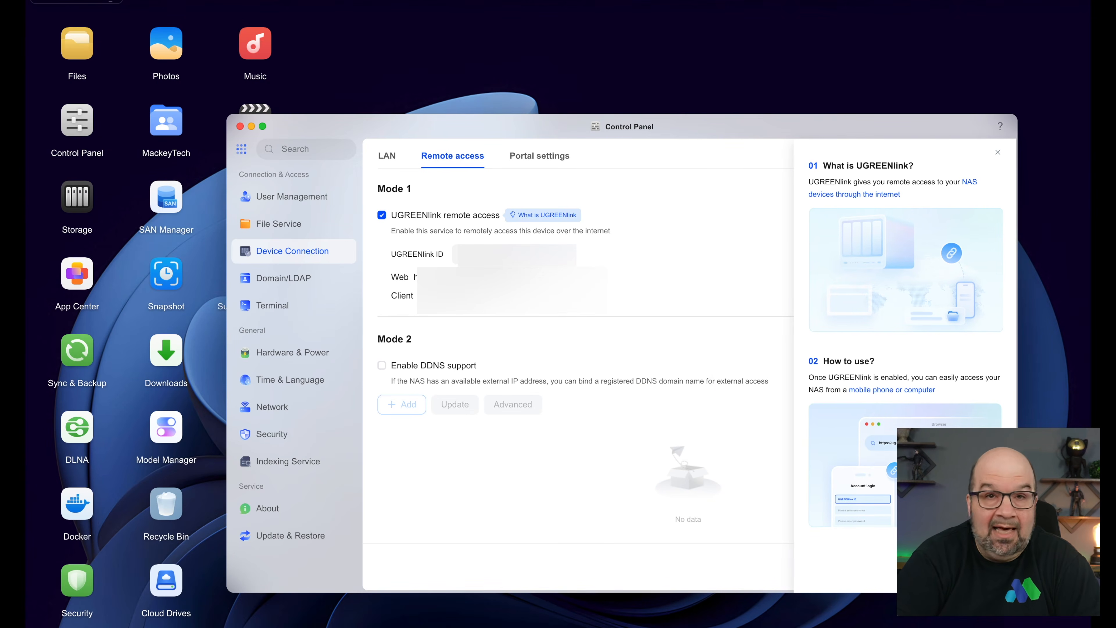
{"action": "left_click", "coordinate": [382, 215]}
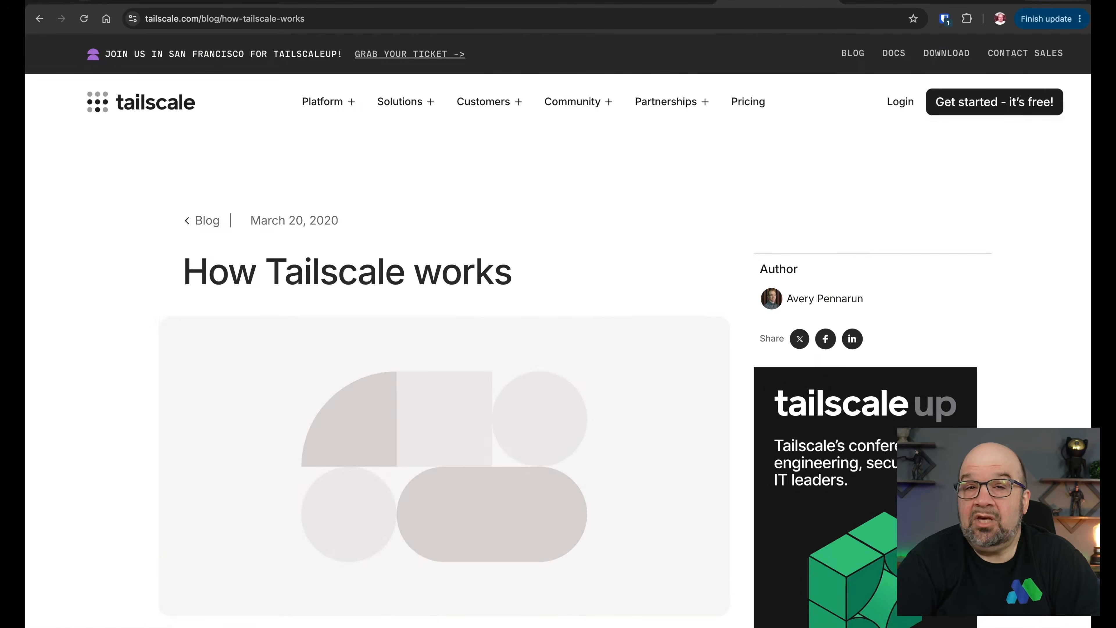
{"action": "scroll", "coordinate": [558, 329], "scroll_direction": "down", "scroll_amount": 5}
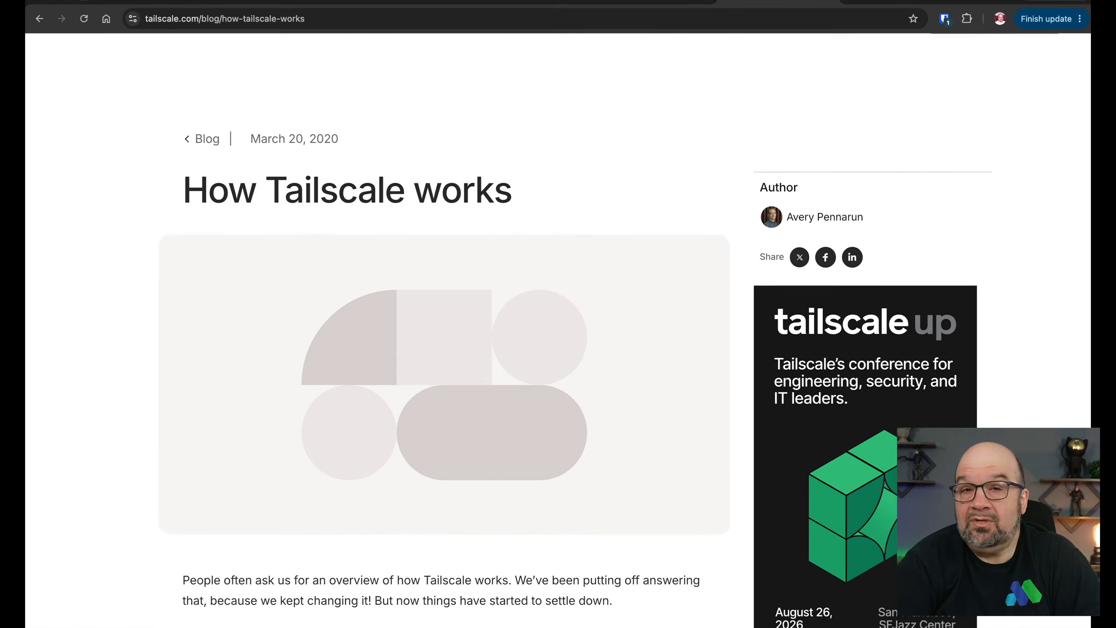
{"action": "scroll", "coordinate": [558, 329], "scroll_direction": "down", "scroll_amount": 10}
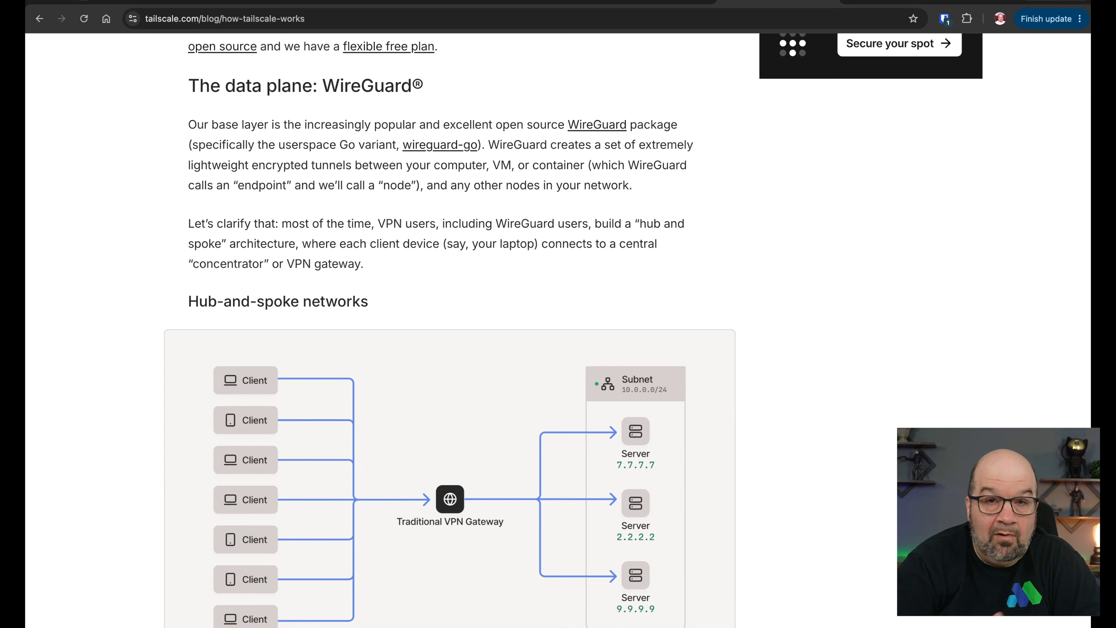
{"action": "scroll", "coordinate": [558, 329], "scroll_direction": "down", "scroll_amount": 9}
{"action": "scroll", "coordinate": [559, 329], "scroll_direction": "down", "scroll_amount": 15}
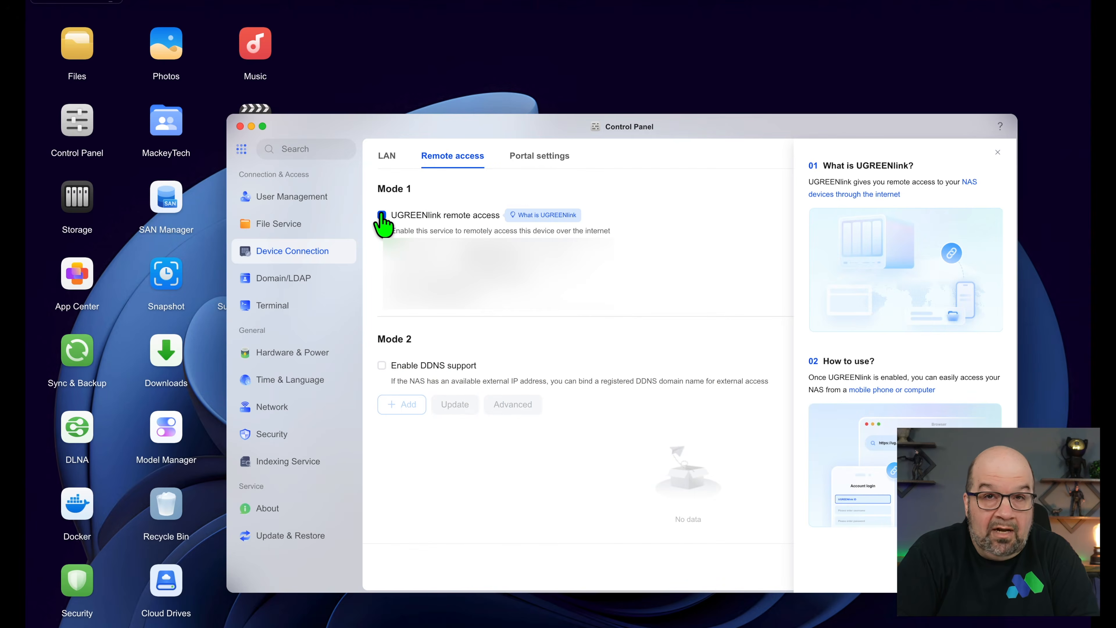
- Untick UGREENlink remote access, launch Docker from App Center, and show Shared Folder in Files
{"action": "left_click", "coordinate": [381, 214]}
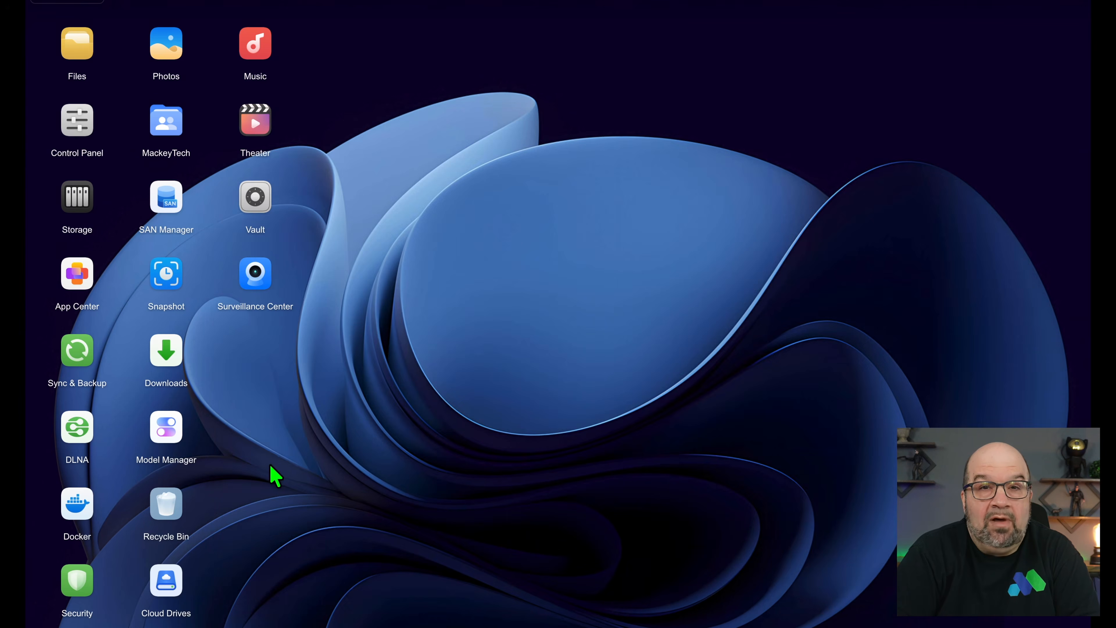
{"action": "left_click", "coordinate": [76, 284]}
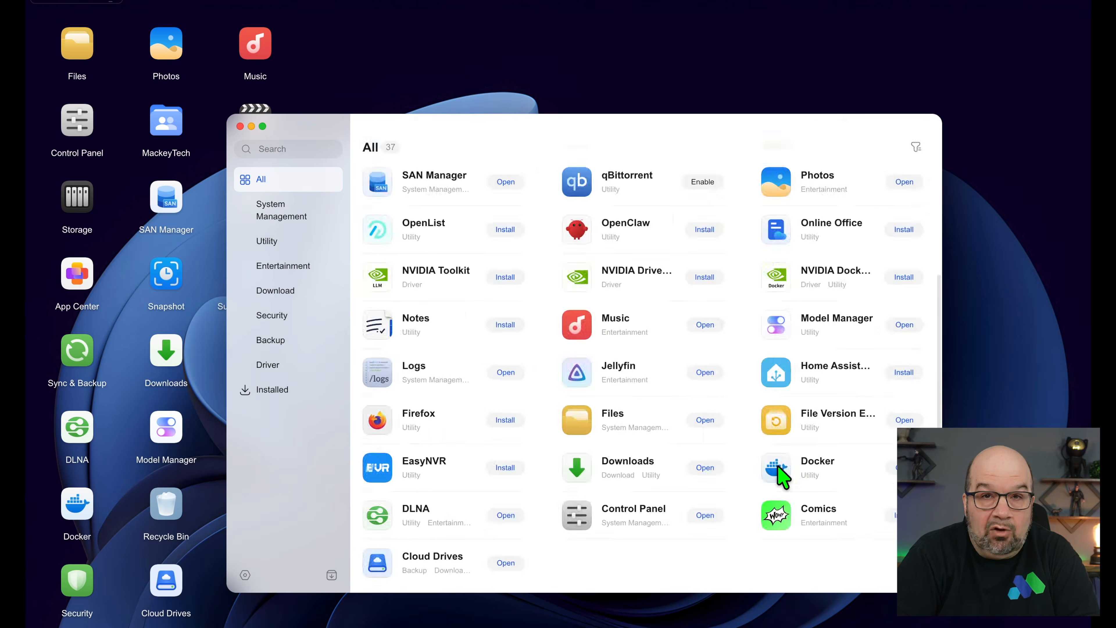
{"action": "left_click", "coordinate": [780, 473]}
{"action": "left_click", "coordinate": [848, 176]}
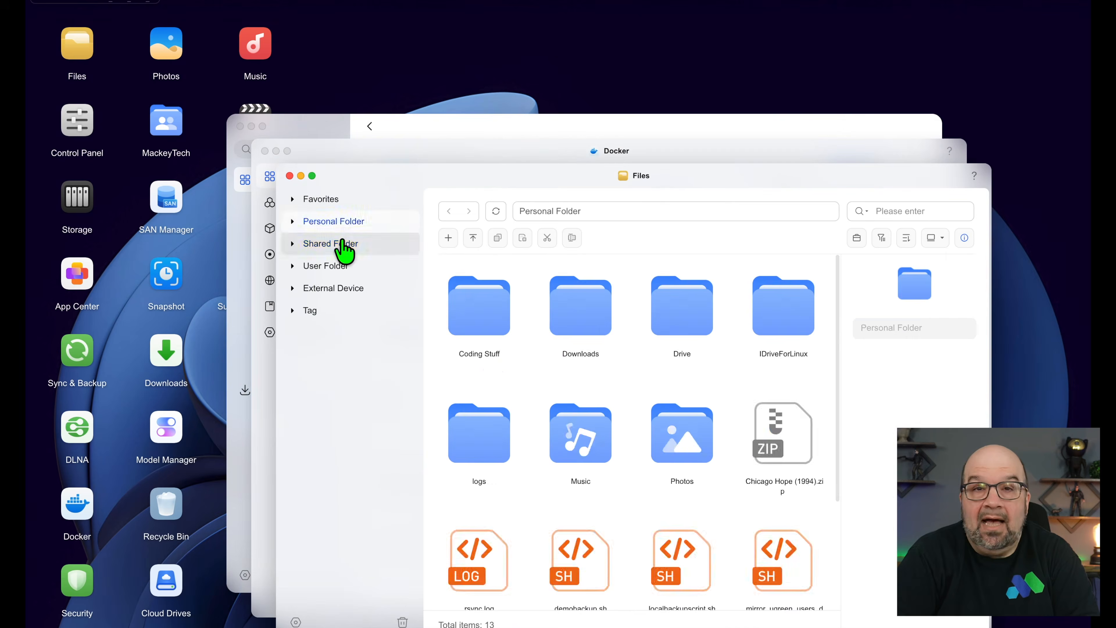
{"action": "left_click", "coordinate": [344, 251]}
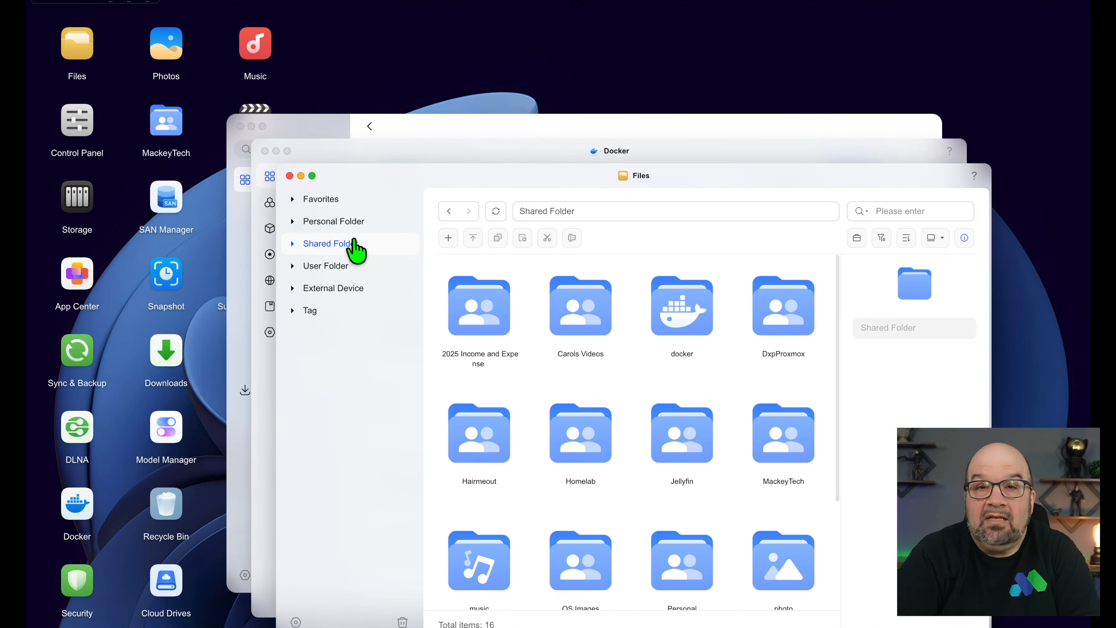
- Create a 'tailscale' folder inside the docker shared folder
{"action": "double_click", "coordinate": [679, 323]}
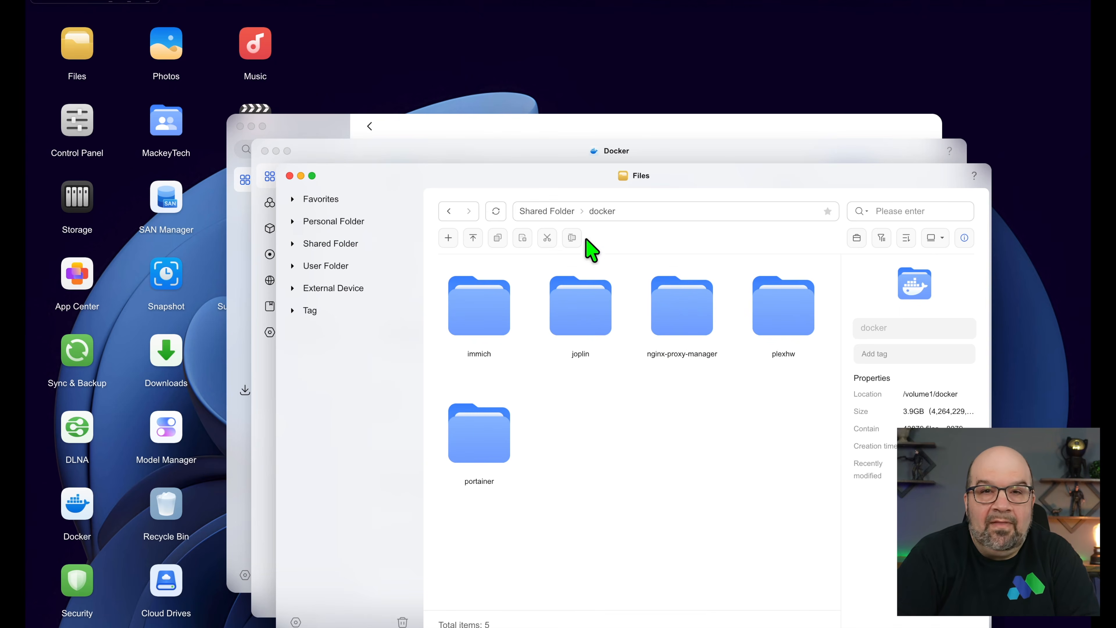
{"action": "left_click_drag", "start_coordinate": [572, 178], "coordinate": [526, 102]}
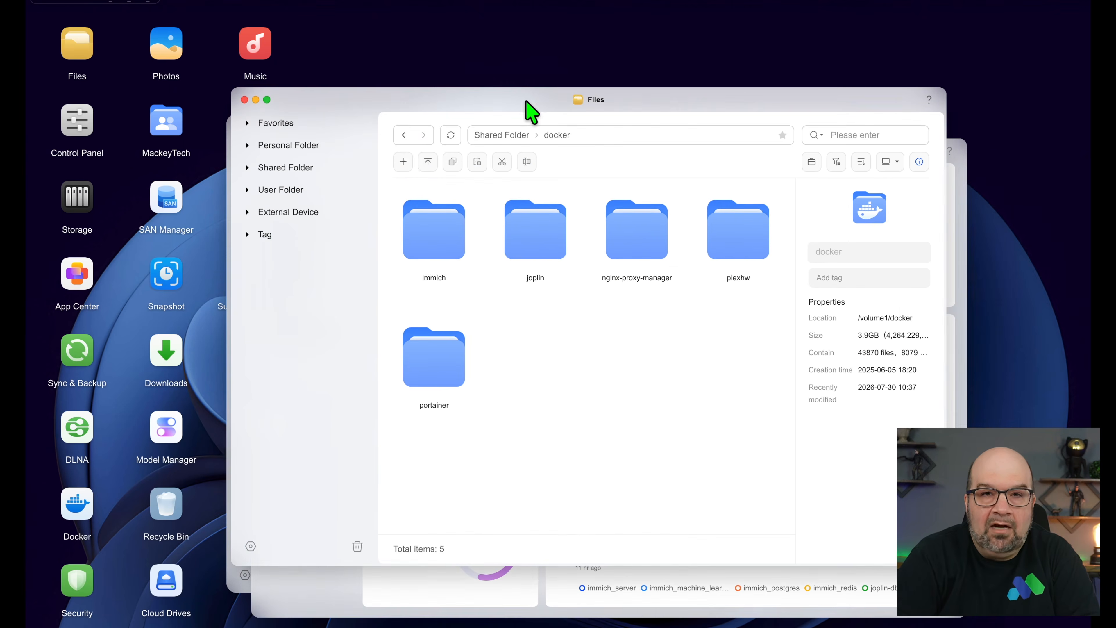
{"action": "left_click", "coordinate": [402, 162]}
{"action": "left_click", "coordinate": [428, 187]}
{"action": "type", "text": "tailscale"}
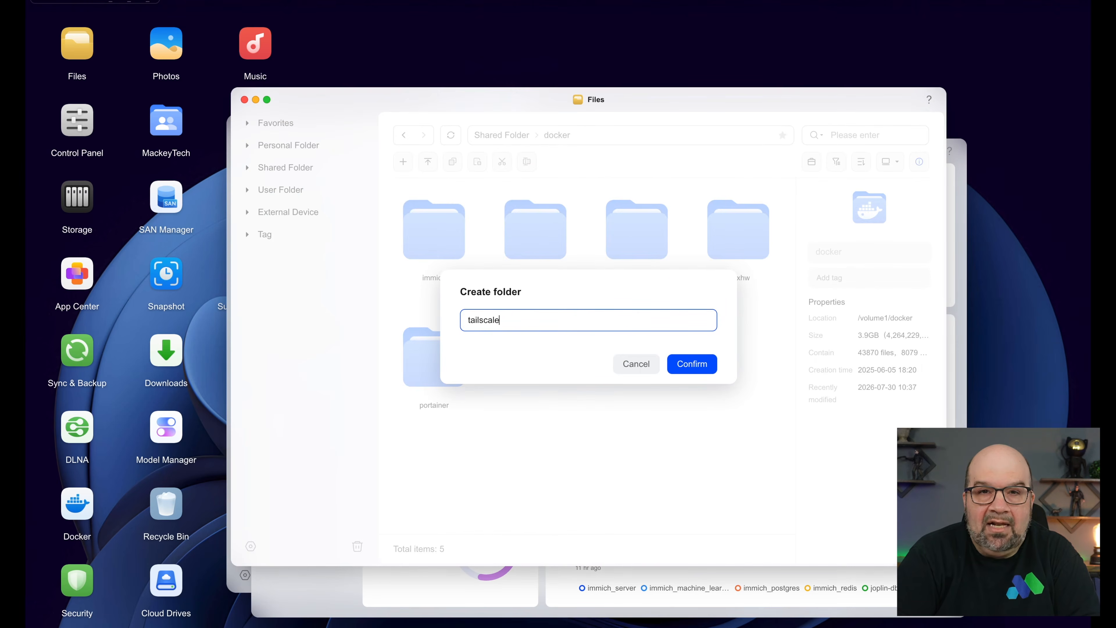
{"action": "key", "text": "Return"}
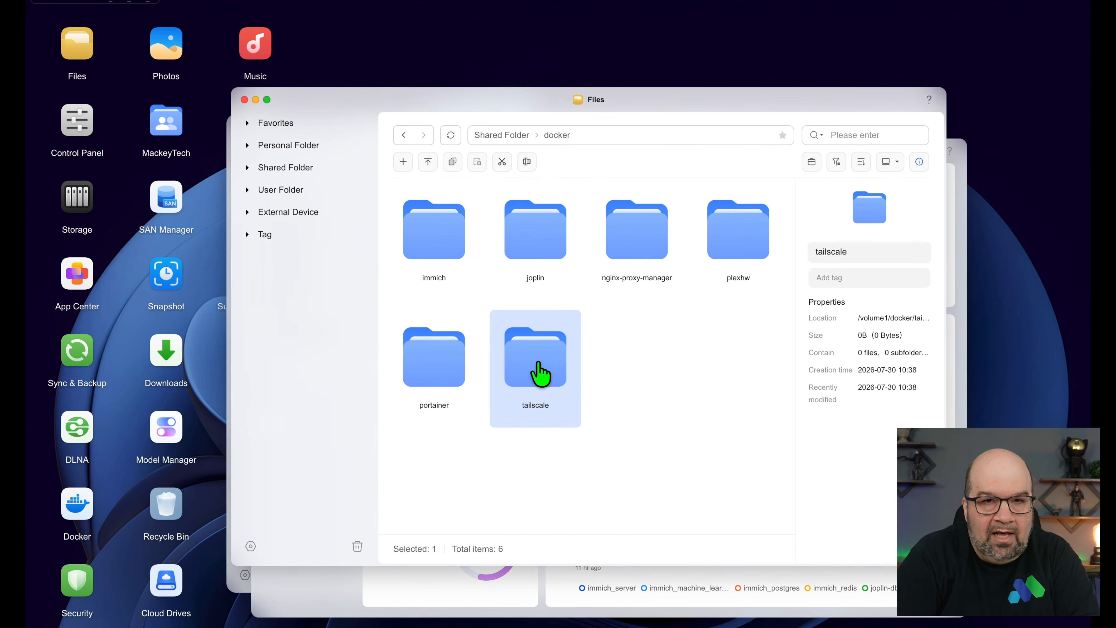
- Create a 'state' subfolder inside the tailscale folder
{"action": "double_click", "coordinate": [540, 374]}
{"action": "left_click", "coordinate": [403, 161]}
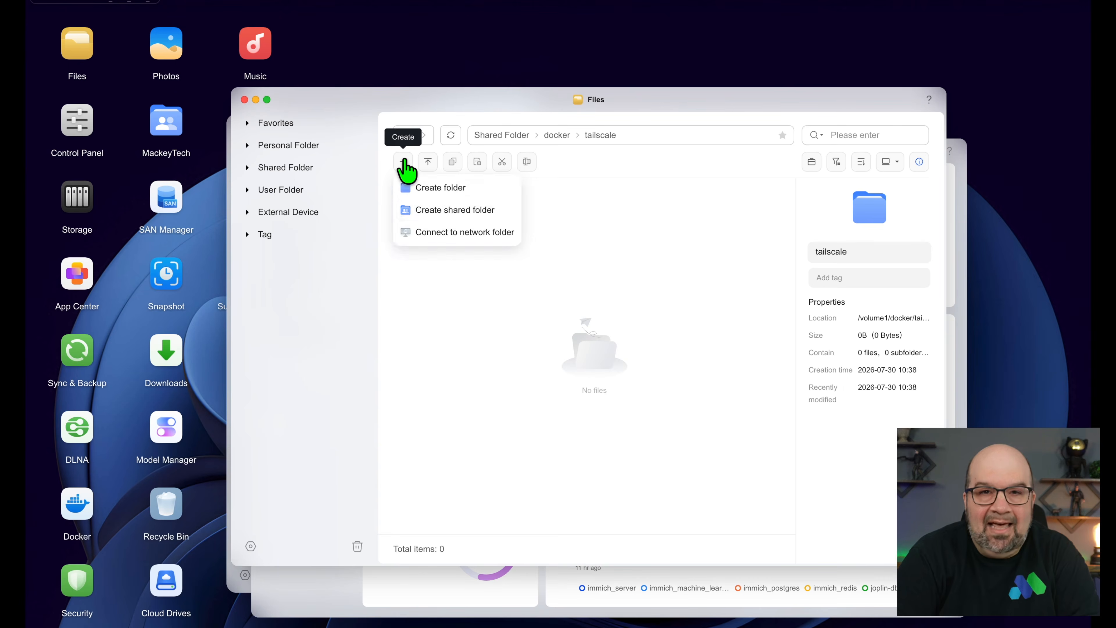
{"action": "left_click", "coordinate": [438, 189]}
{"action": "type", "text": "s"}
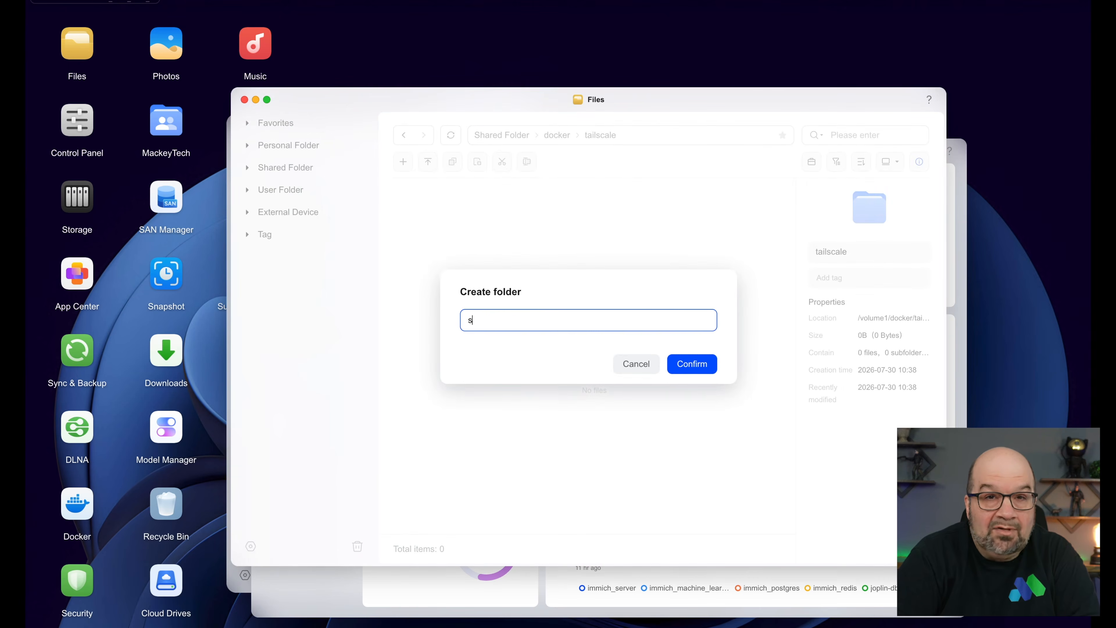
{"action": "key", "text": "Return"}
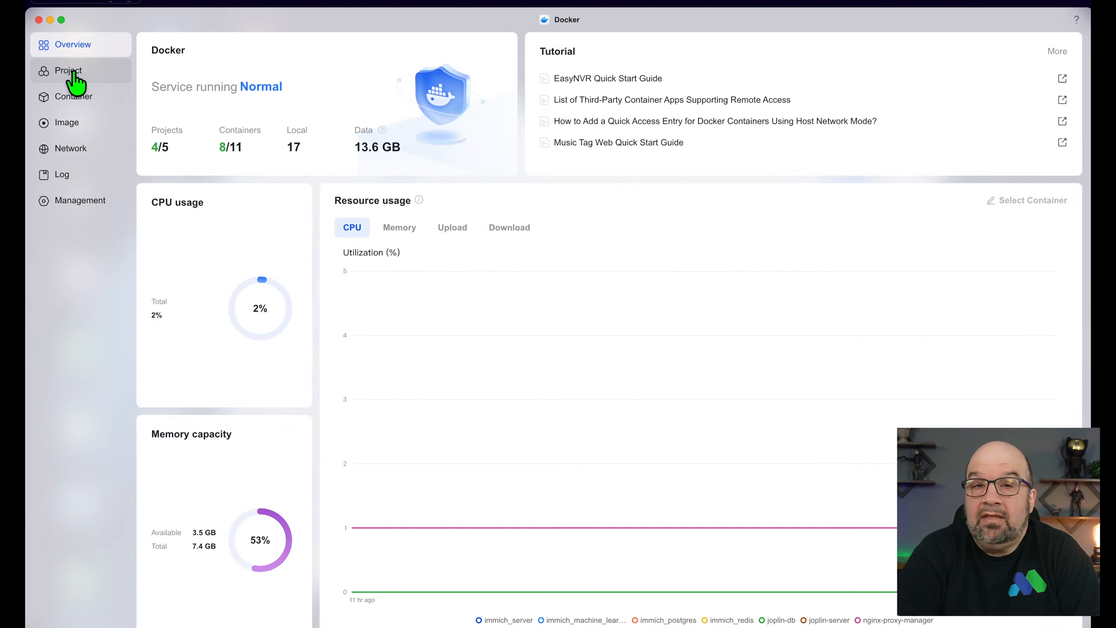
- Begin a new Docker project and name it ugreennas
{"action": "left_click", "coordinate": [68, 72]}
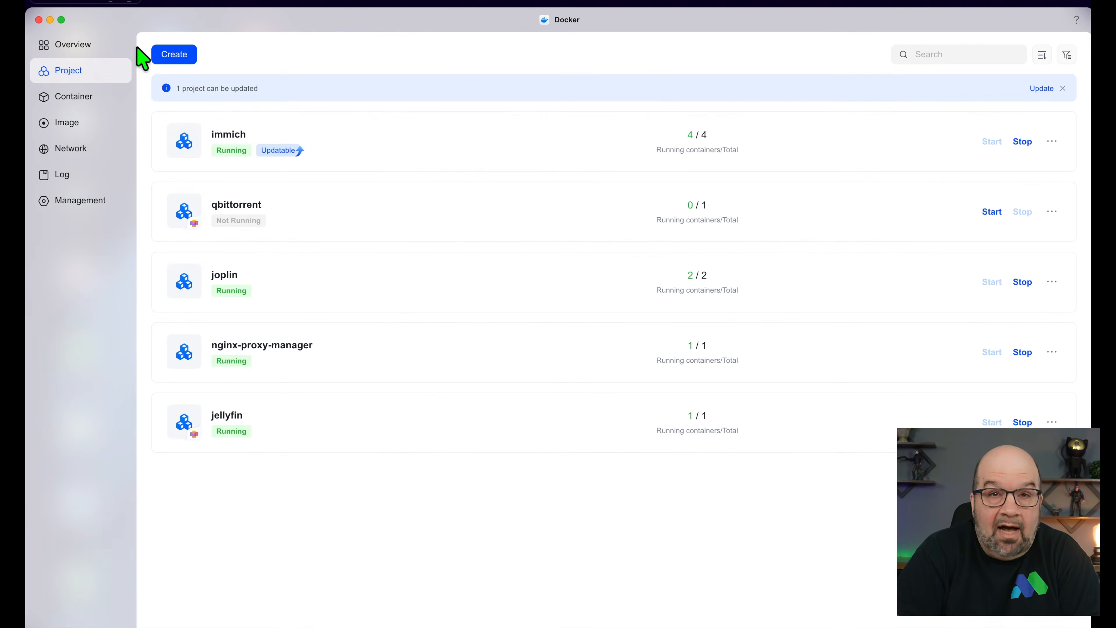
{"action": "left_click", "coordinate": [182, 63]}
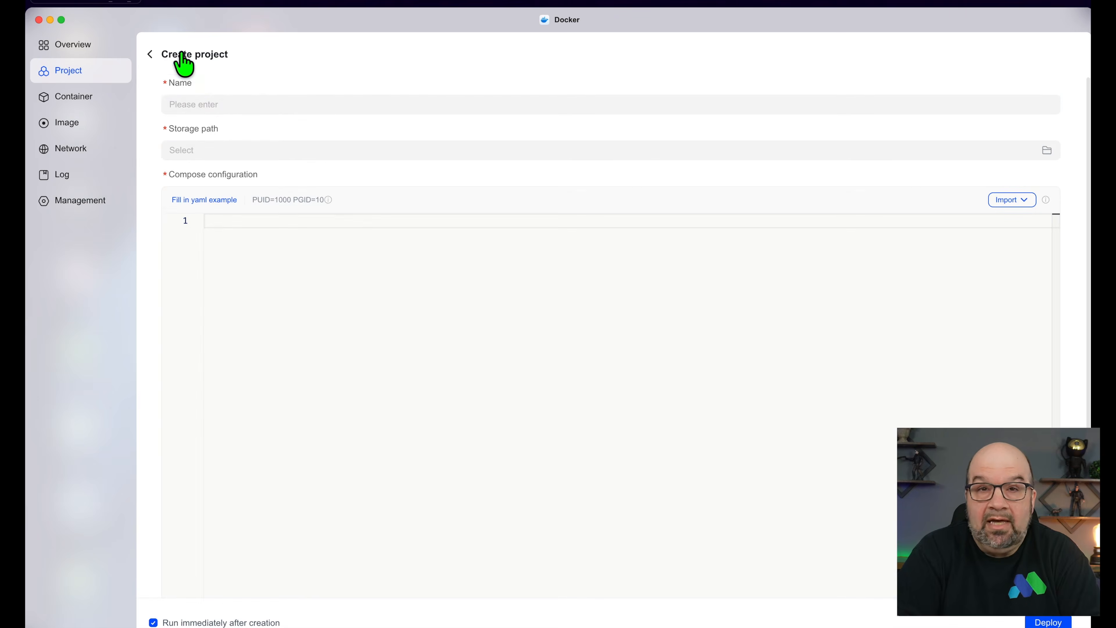
{"action": "left_click", "coordinate": [230, 110]}
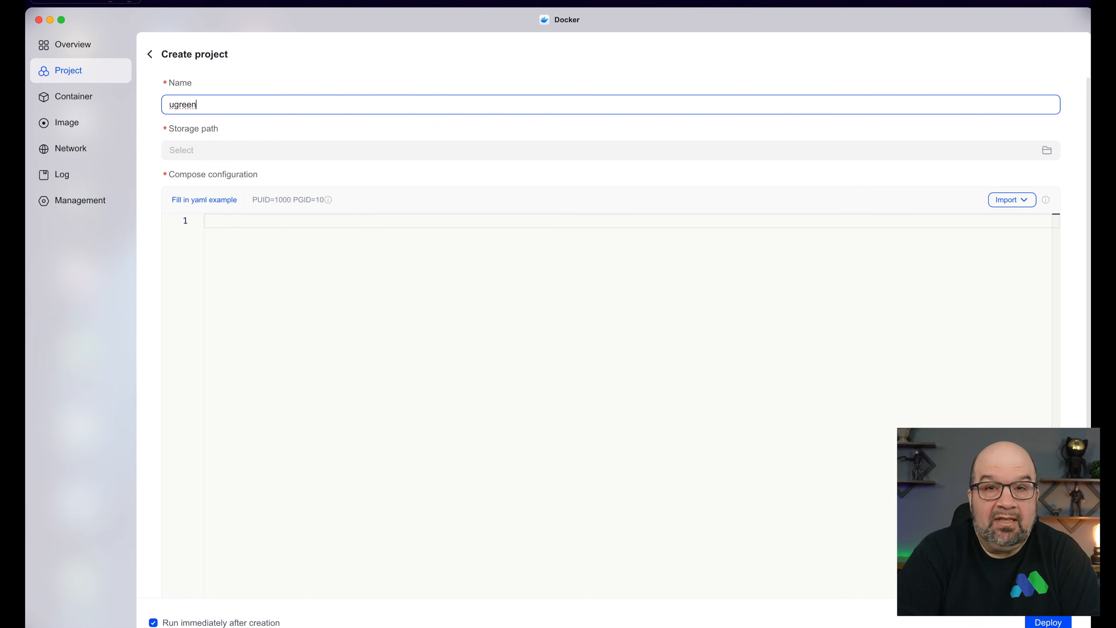
- Set the project's storage path to Shared folder/docker/tailscale
{"action": "left_click", "coordinate": [226, 150]}
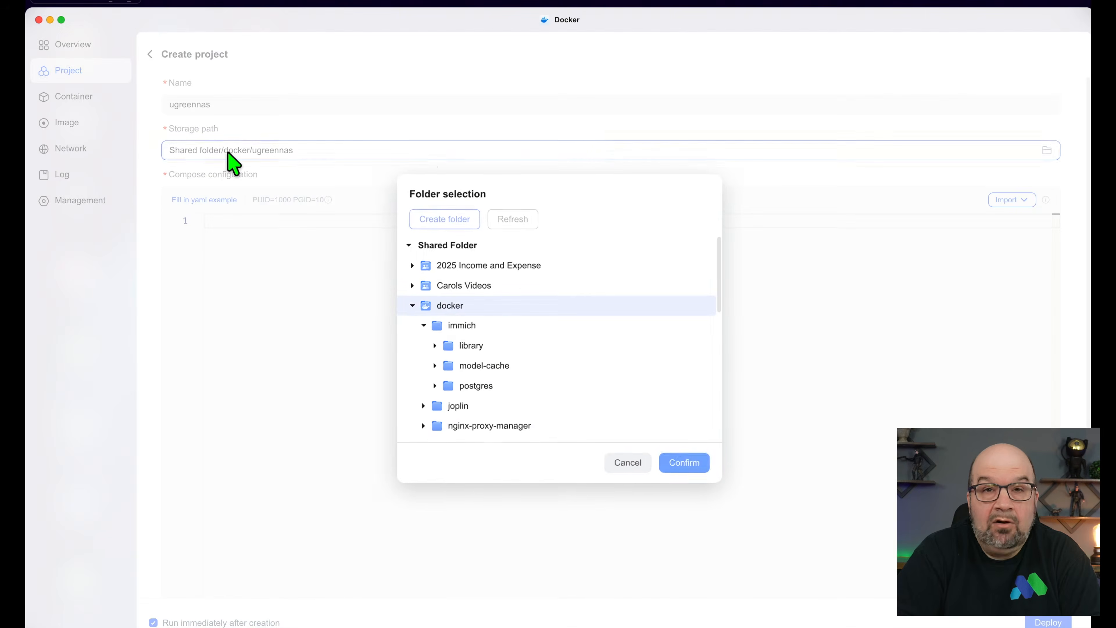
{"action": "left_click", "coordinate": [457, 364]}
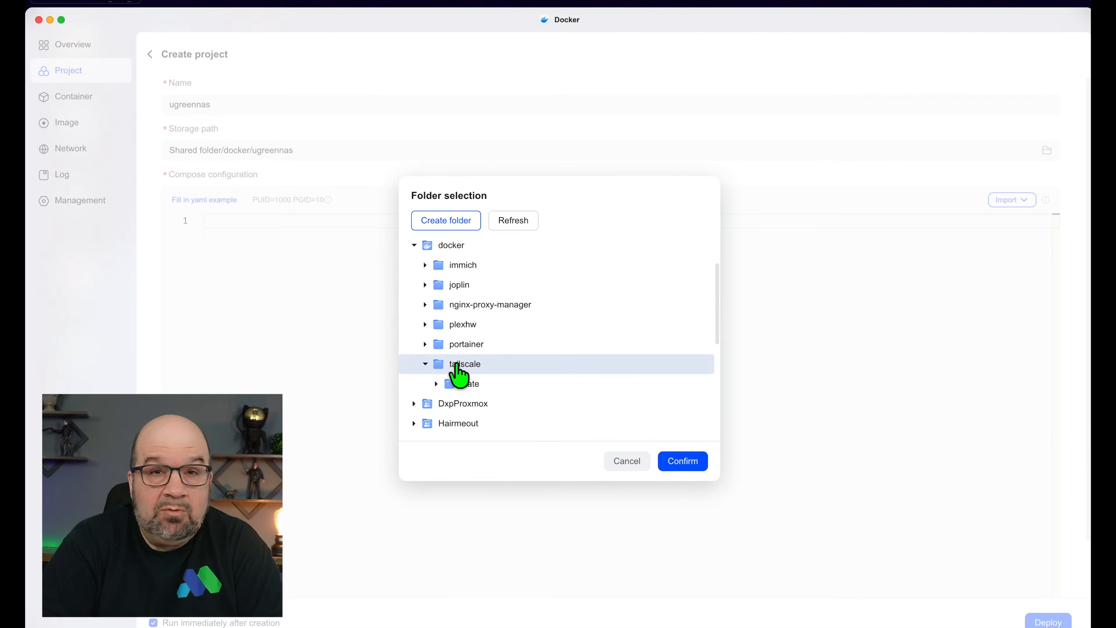
{"action": "left_click", "coordinate": [684, 462]}
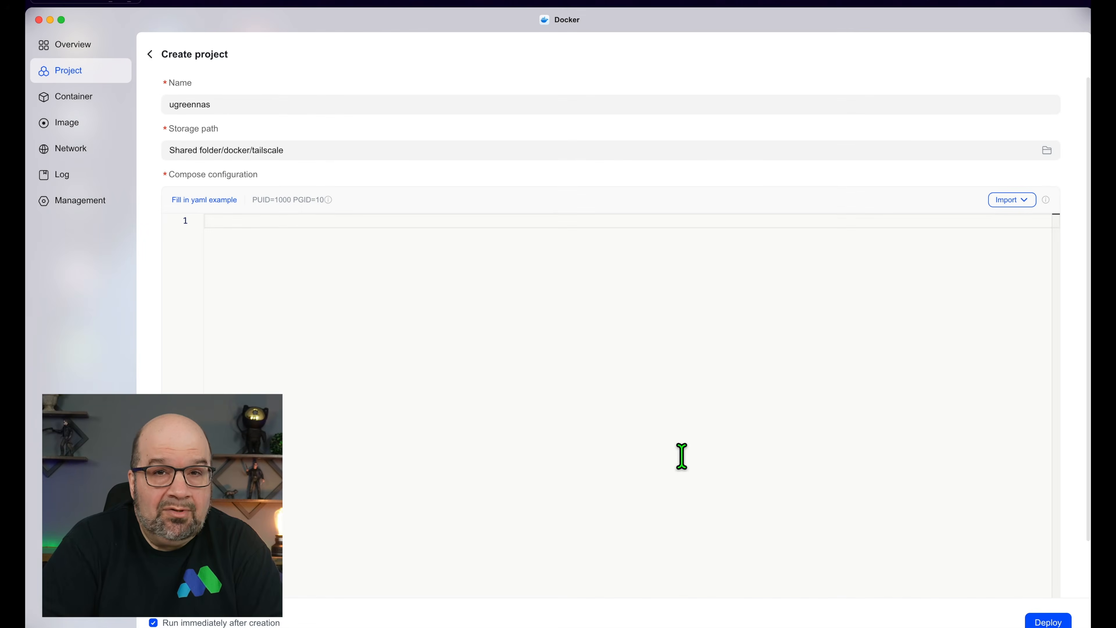
{"action": "left_click", "coordinate": [1026, 200]}
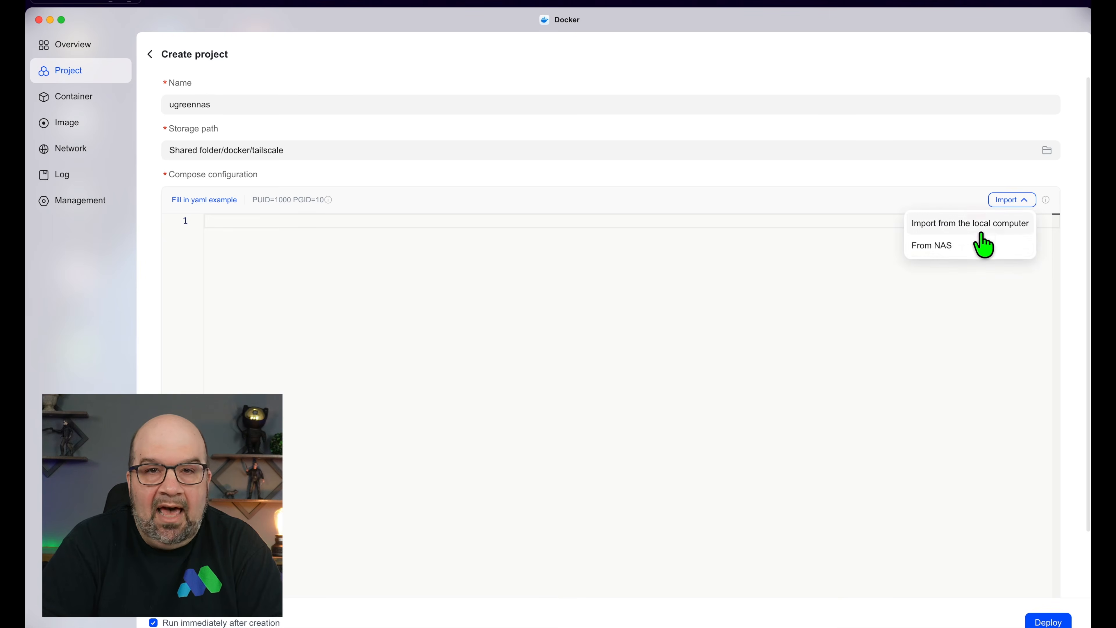
- Import tailscale.yaml from the computer's Tailscale folder as the compose configuration
{"action": "left_click", "coordinate": [978, 224]}
{"action": "scroll", "coordinate": [783, 264], "scroll_direction": "down", "scroll_amount": 5}
{"action": "double_click", "coordinate": [523, 305]}
{"action": "left_click", "coordinate": [523, 244]}
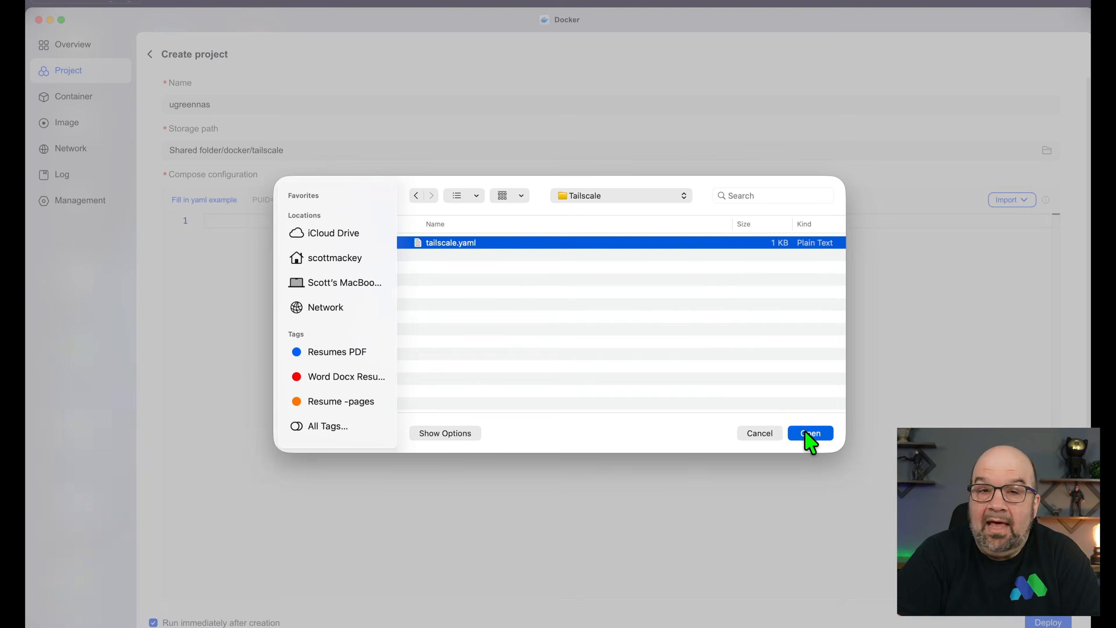
{"action": "left_click", "coordinate": [809, 434]}
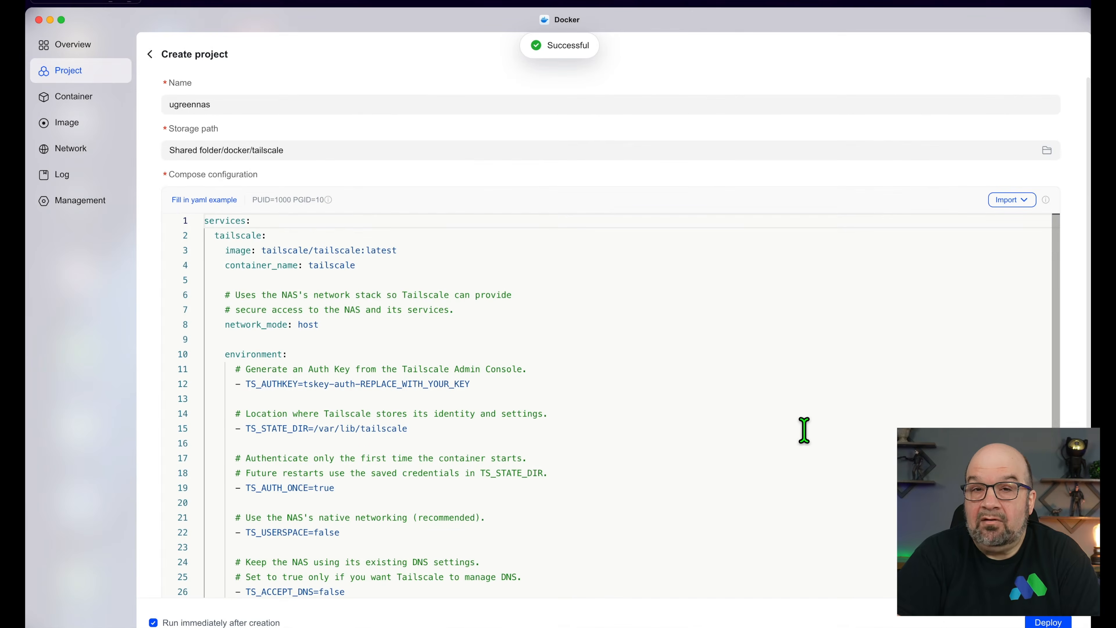